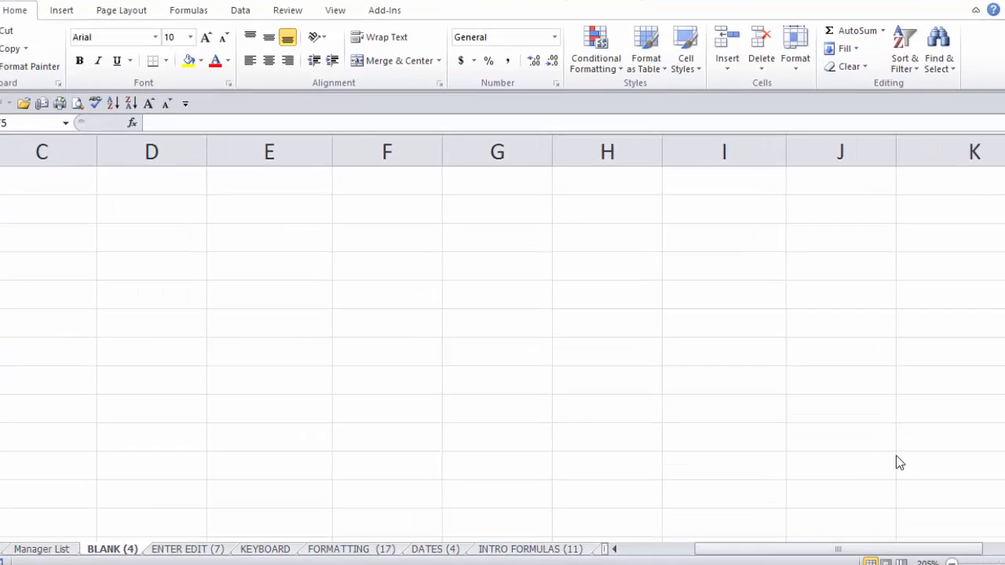
# Enter January in a cell in column G and autofill the month names across the row to the right.
pyautogui.click(440, 383)
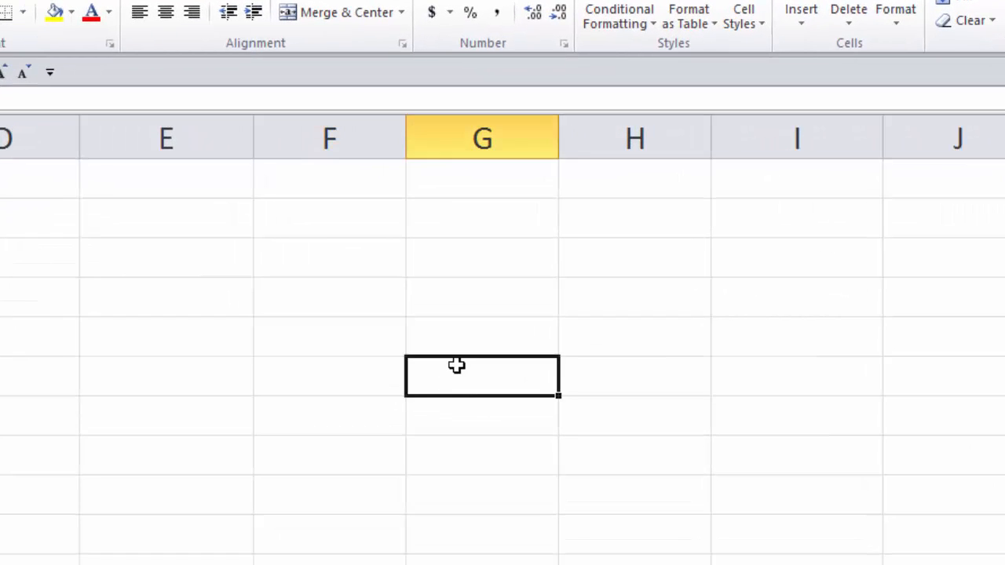
pyautogui.write('January')
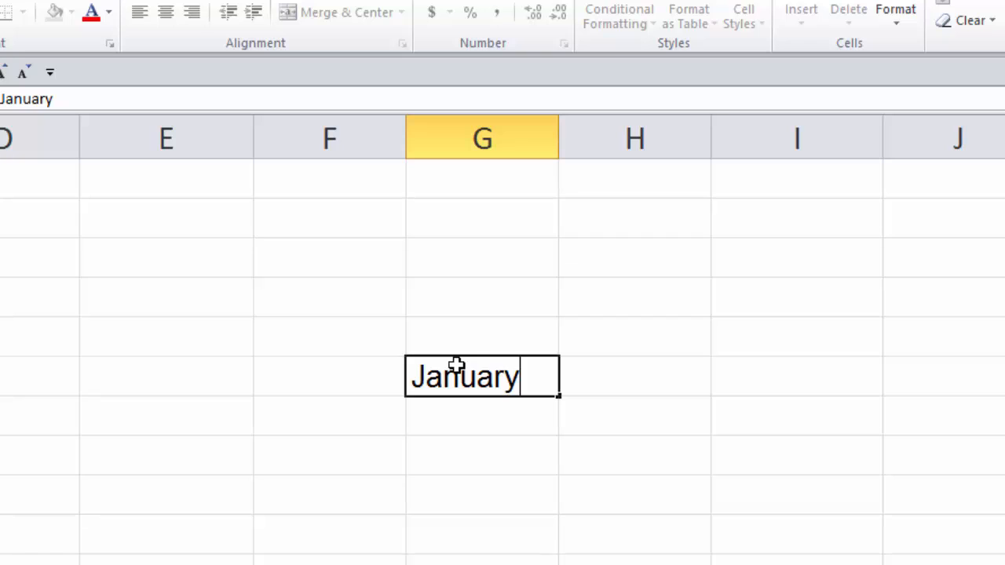
pyautogui.click(621, 387)
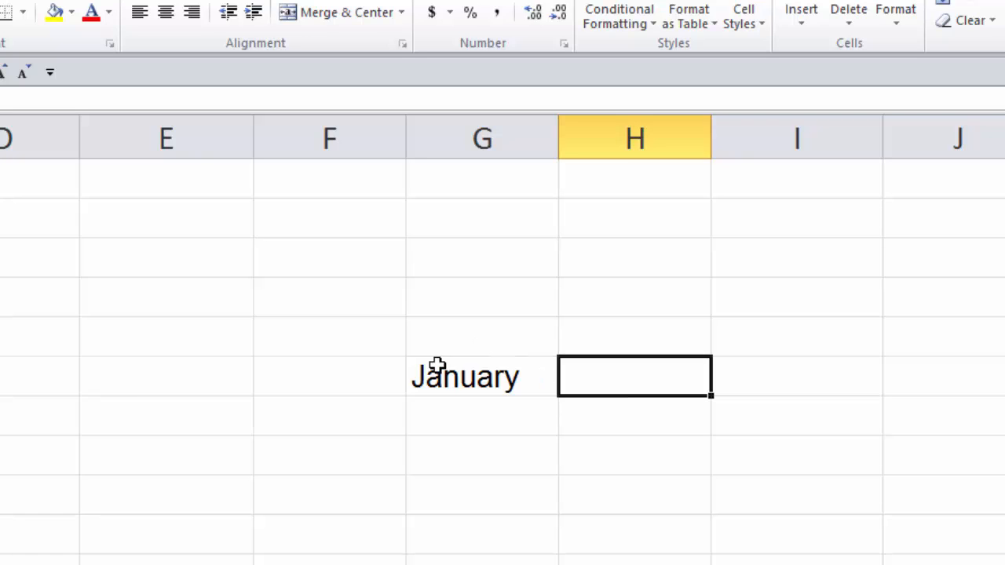
pyautogui.moveTo(437, 366); pyautogui.dragTo(506, 382)
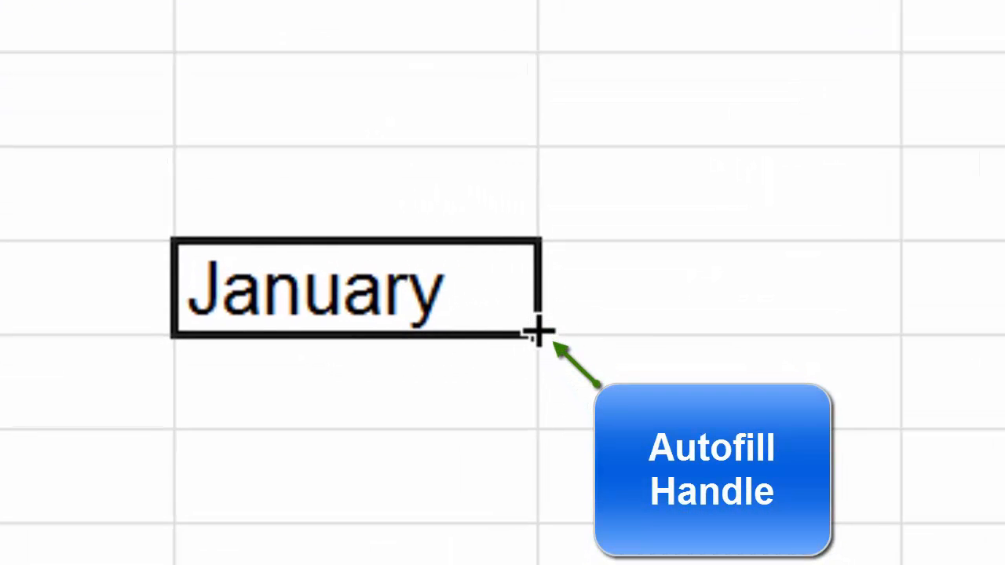
pyautogui.moveTo(536, 335); pyautogui.dragTo(1003, 346)
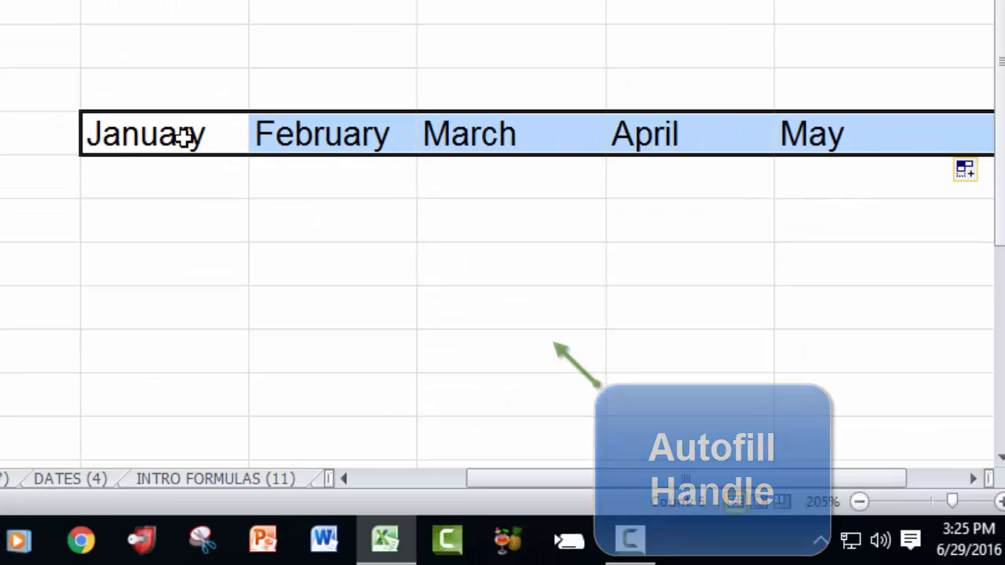
# Autofill the January cell downward to extend the months through July.
pyautogui.click(182, 138)
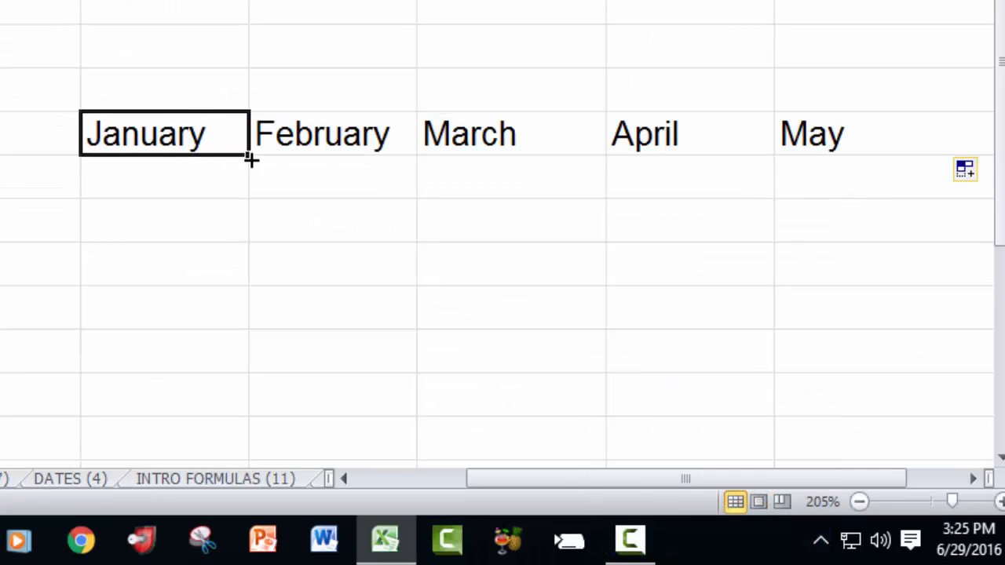
pyautogui.moveTo(249, 156); pyautogui.dragTo(264, 419)
pyautogui.click(161, 134)
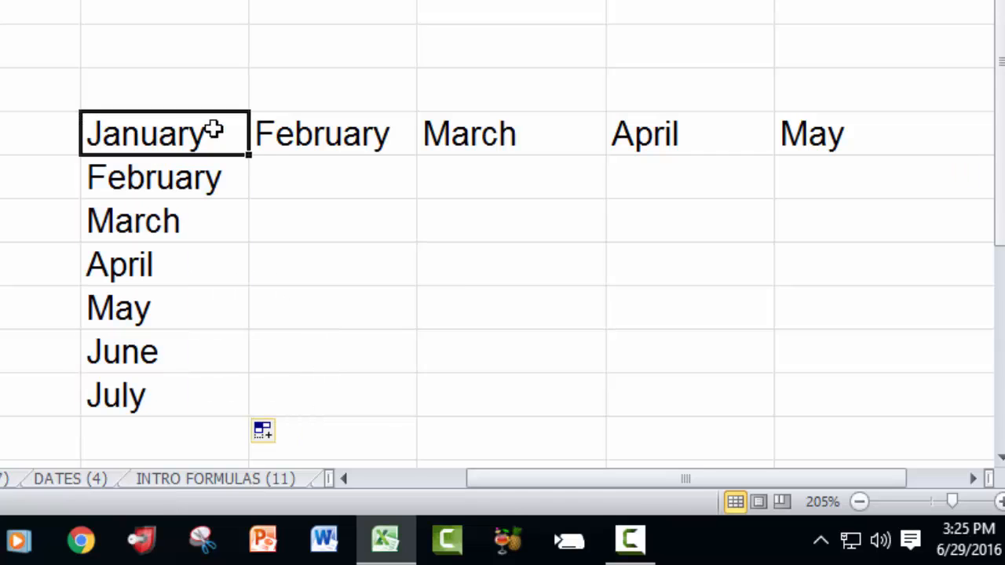
# Autofill the January cell upward so the months run backwards above it.
pyautogui.moveTo(250, 156); pyautogui.dragTo(252, 2)
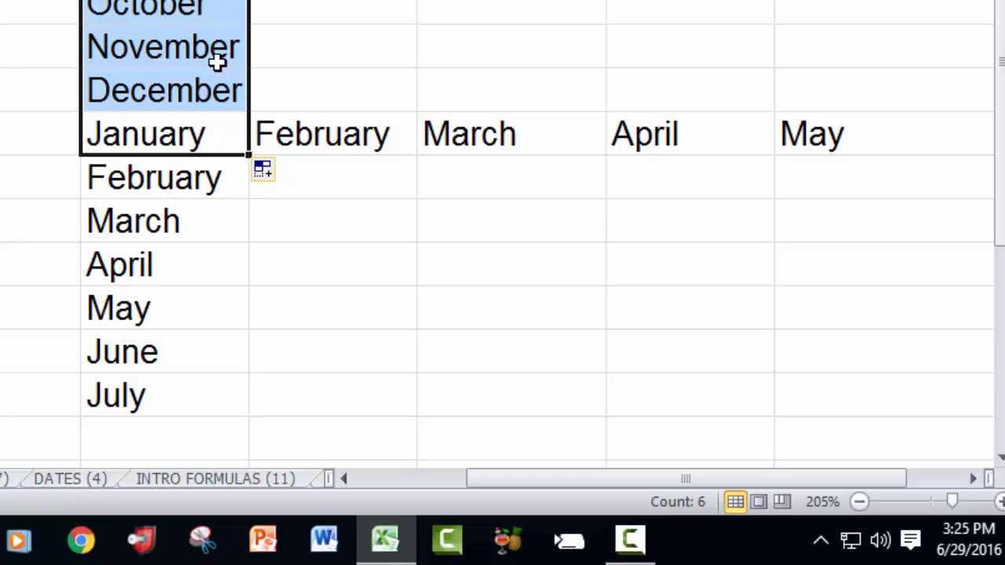
pyautogui.click(181, 133)
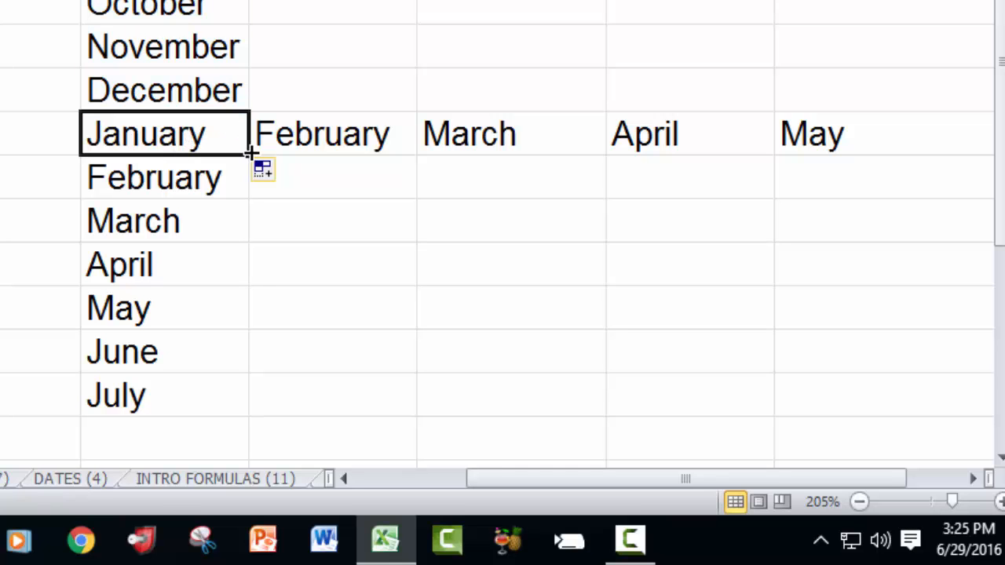
# Autofill the January cell to the left so the preceding months fill the row backwards.
pyautogui.moveTo(246, 151); pyautogui.dragTo(0, 125)
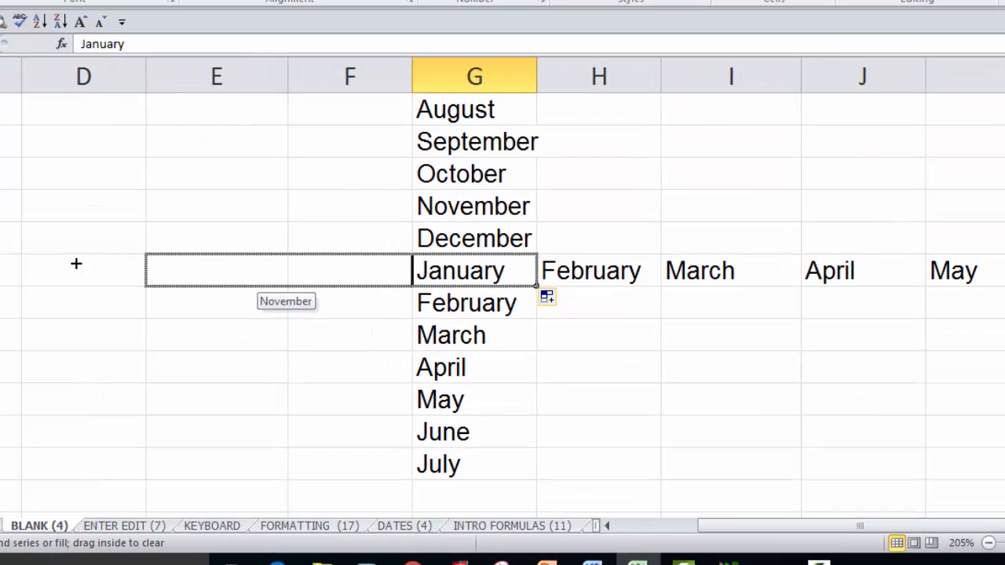
pyautogui.moveTo(76, 264); pyautogui.dragTo(0, 267)
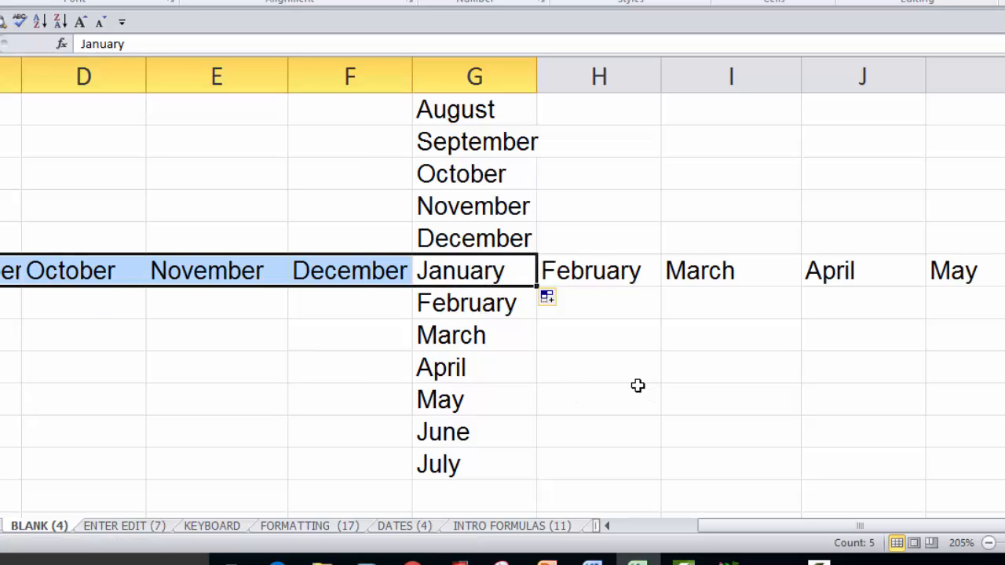
# Enter Sunday in column H beside March, autofill it down through Saturday, and widen column H.
pyautogui.click(609, 348)
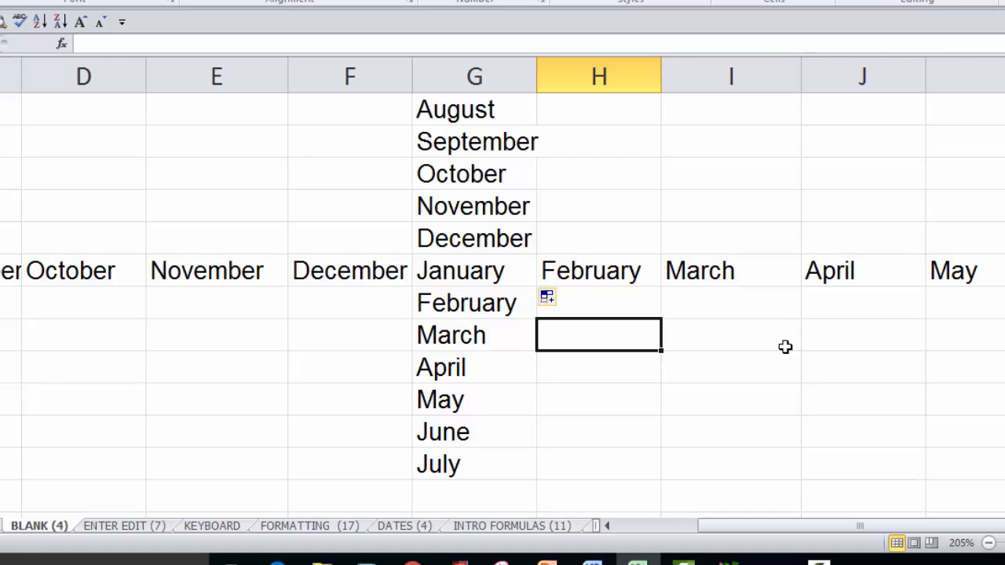
pyautogui.scroll(-1, 785, 346)
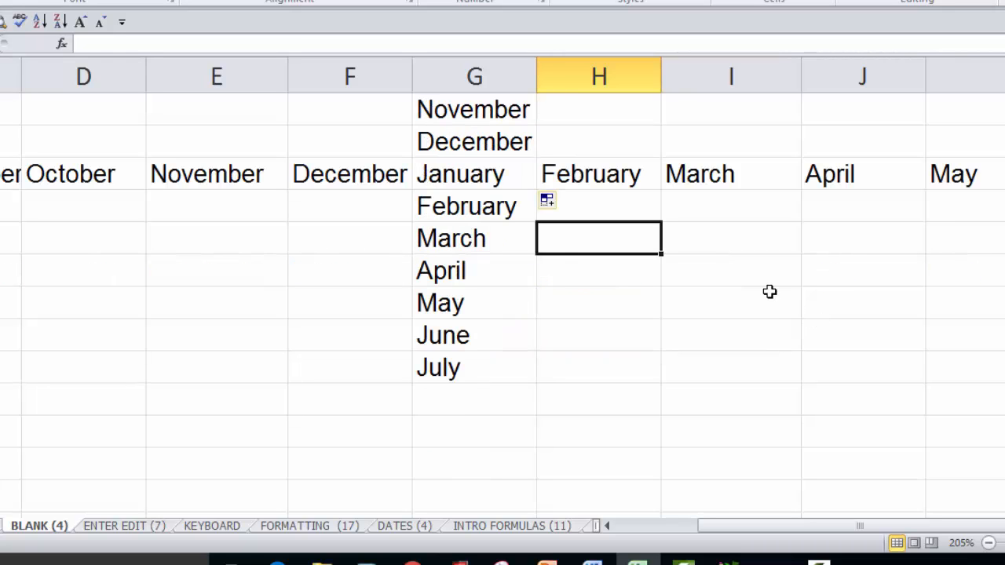
pyautogui.write('Sunday')
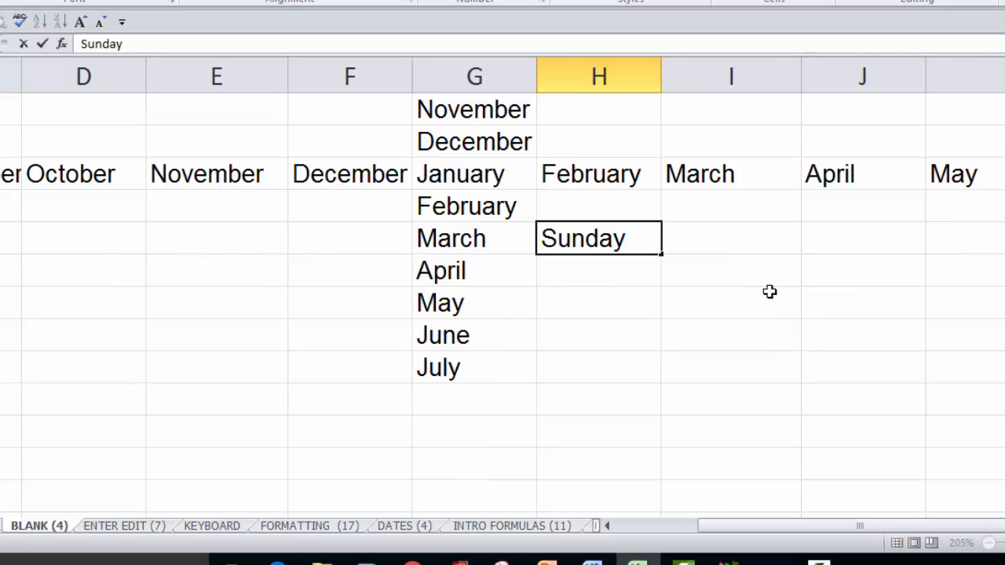
pyautogui.hotkey('ctrl', 'Return')
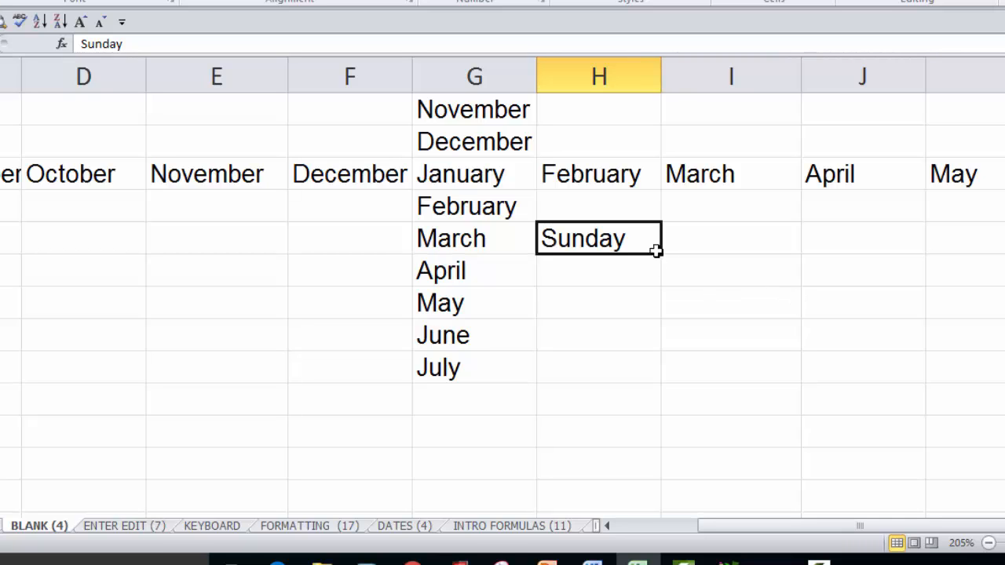
pyautogui.moveTo(664, 255); pyautogui.dragTo(662, 451)
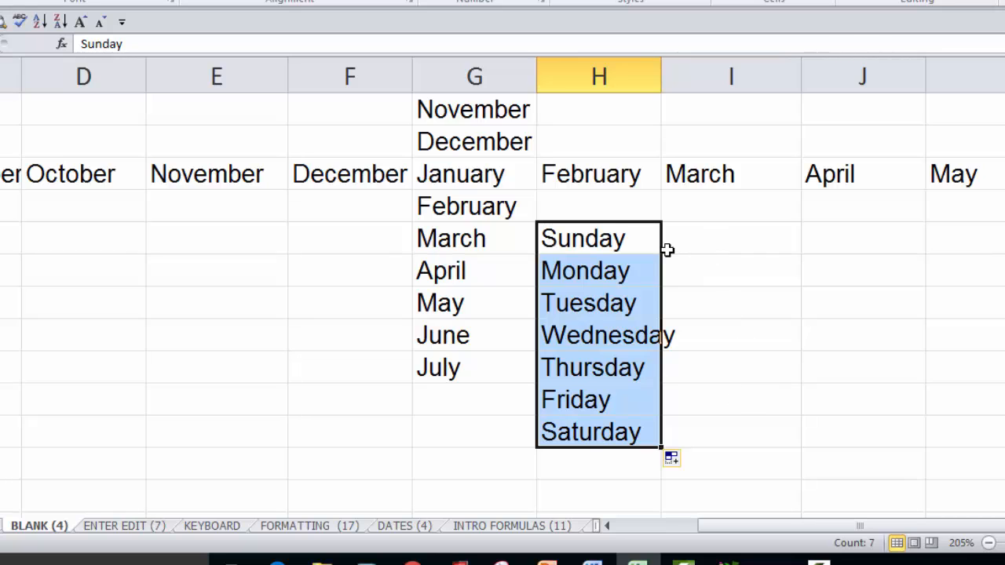
pyautogui.moveTo(658, 74); pyautogui.dragTo(686, 76)
# Enter 1 in column I beside Sunday, autofill it down to Saturday's row, and switch the fill to Fill Series.
pyautogui.click(747, 240)
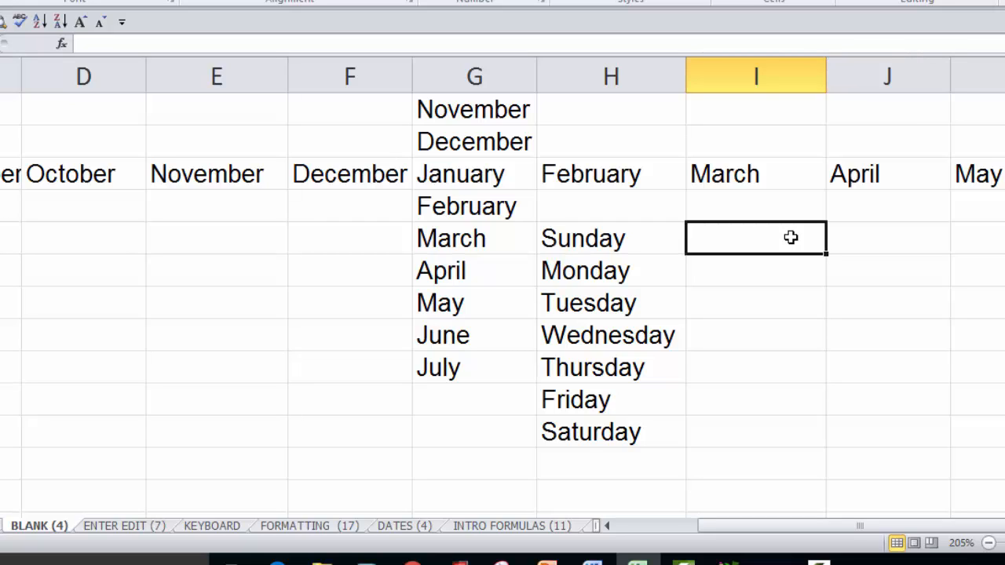
pyautogui.write('1')
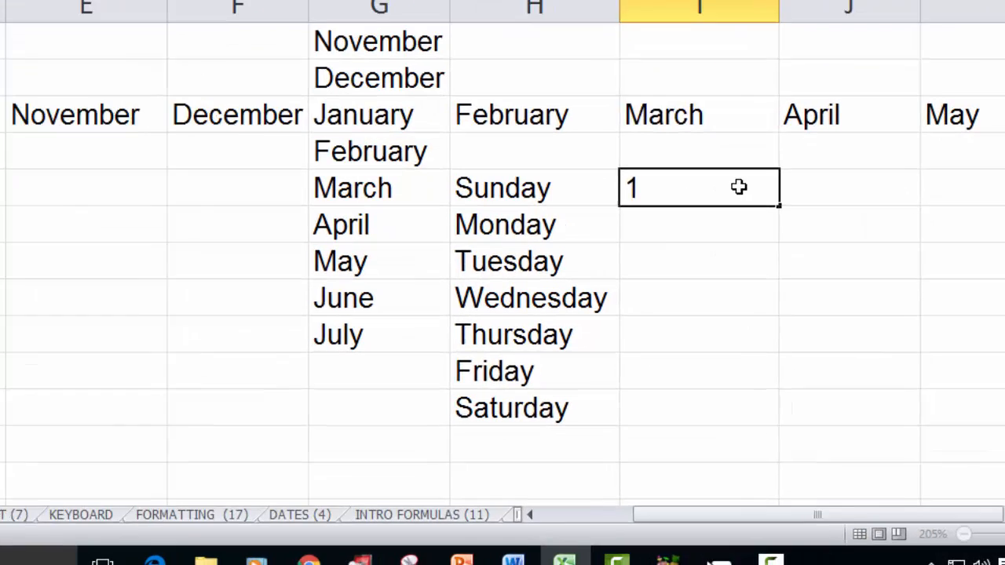
pyautogui.hotkey('ctrl', 'Return')
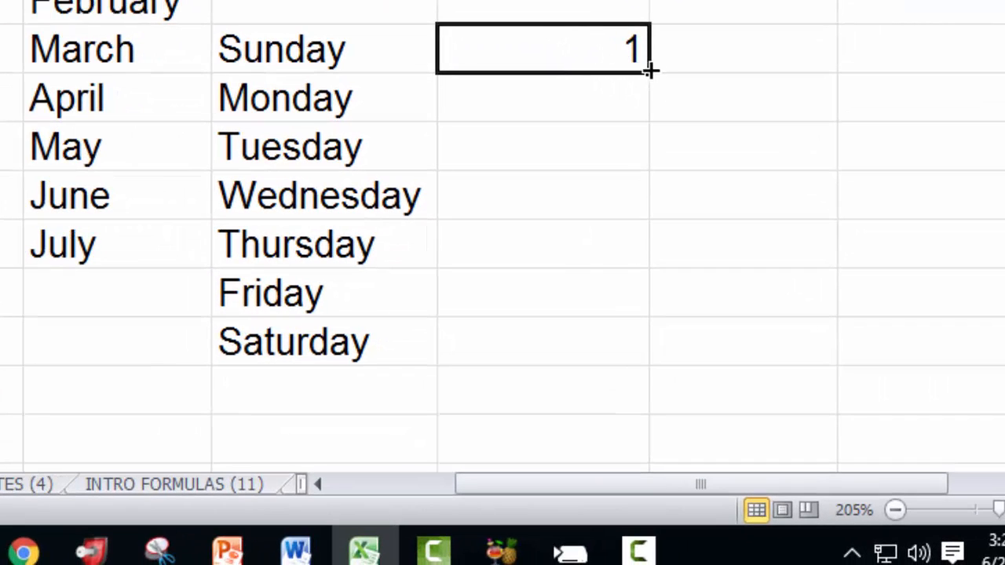
pyautogui.moveTo(649, 71); pyautogui.dragTo(628, 362)
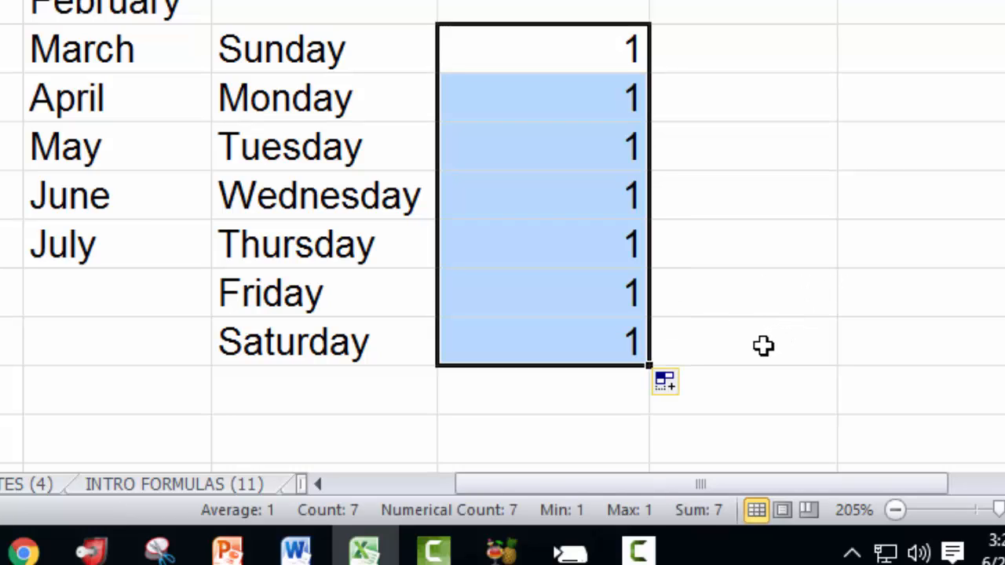
pyautogui.click(681, 393)
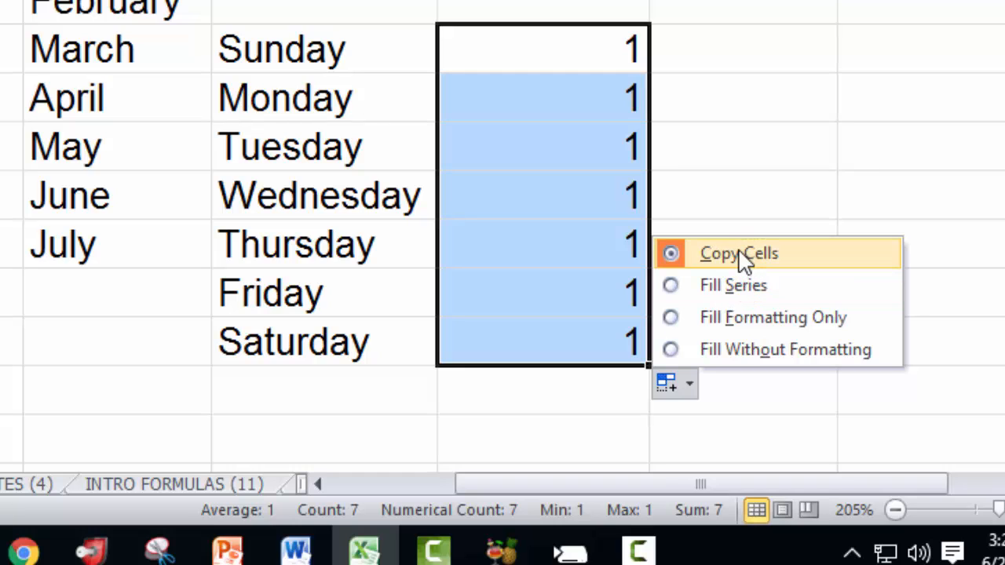
pyautogui.click(741, 286)
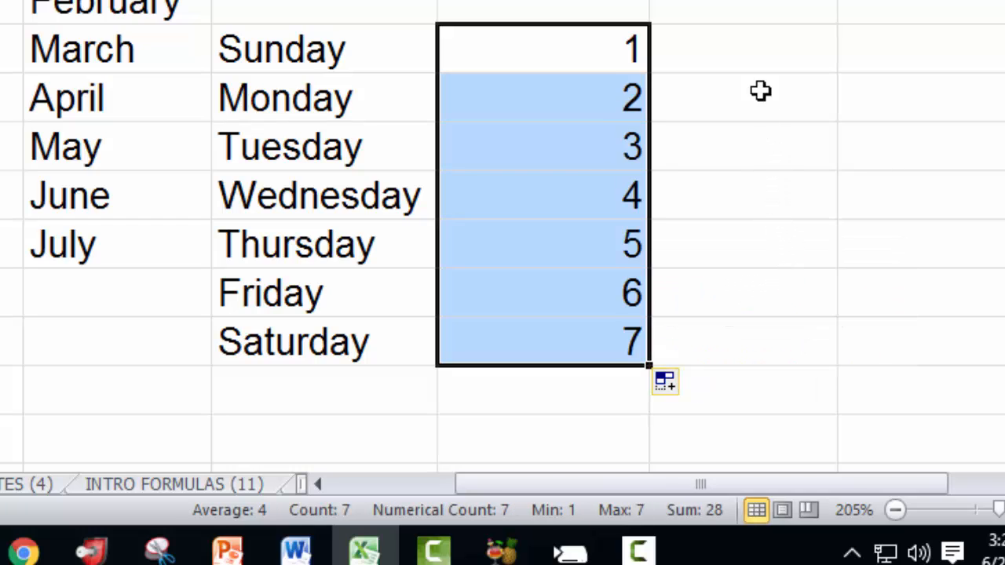
# Enter 1 and 2 in the next column, select both, and autofill the sequence down to 7.
pyautogui.click(753, 51)
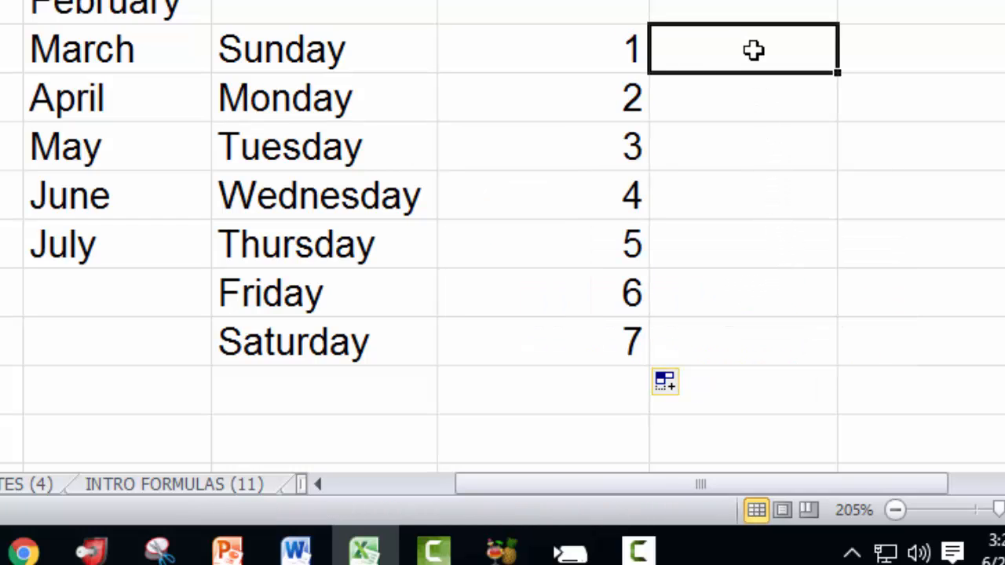
pyautogui.write('1')
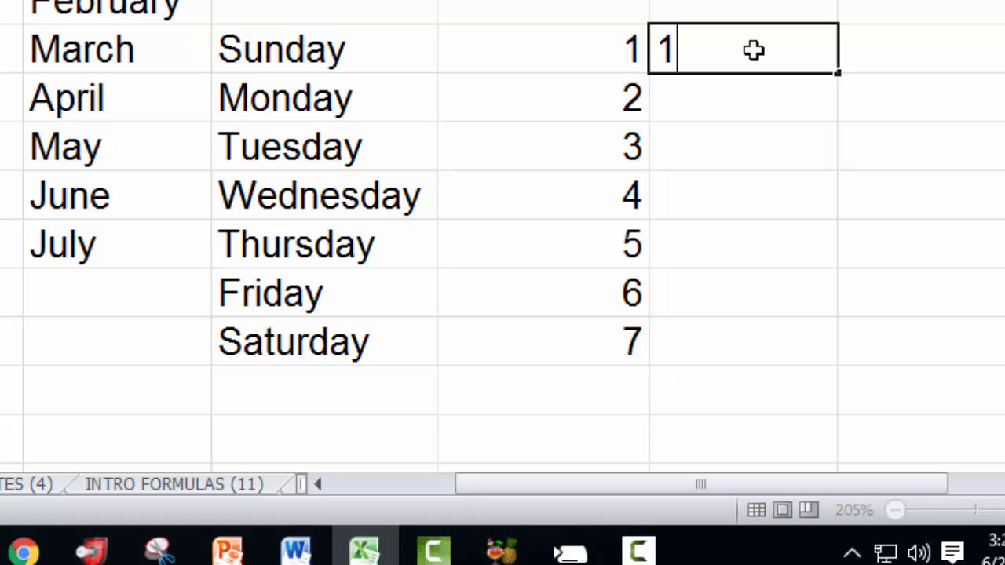
pyautogui.press('Return')
pyautogui.write('2')
pyautogui.press('Return')
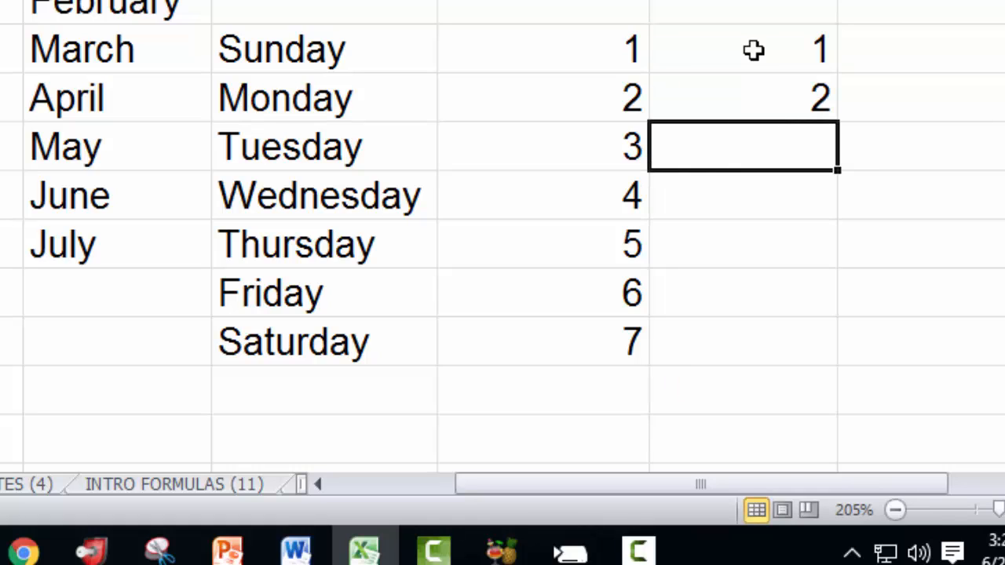
pyautogui.click(754, 50)
pyautogui.moveTo(753, 50); pyautogui.dragTo(751, 117)
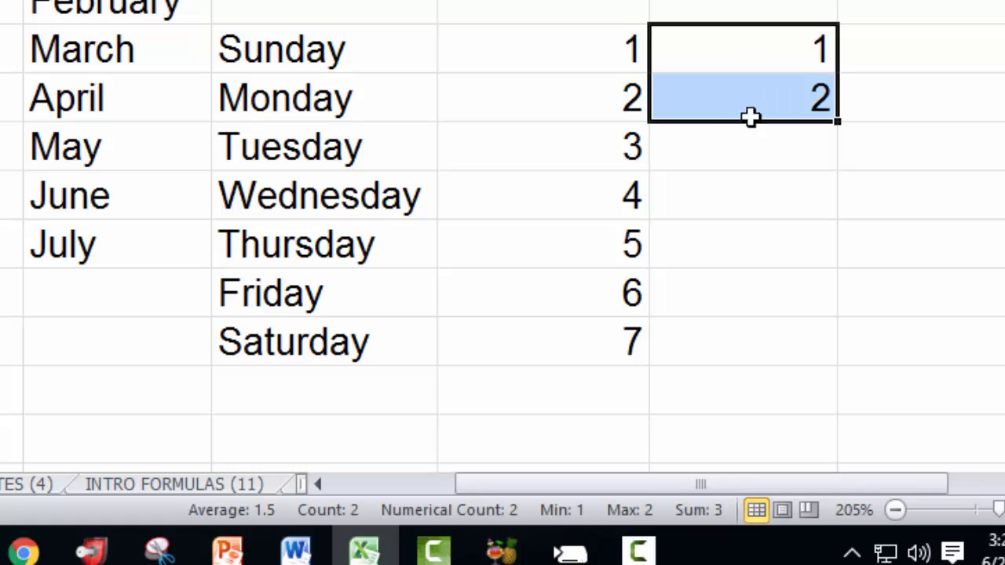
pyautogui.moveTo(836, 124); pyautogui.dragTo(837, 371)
pyautogui.hscroll(2, 502, 236)
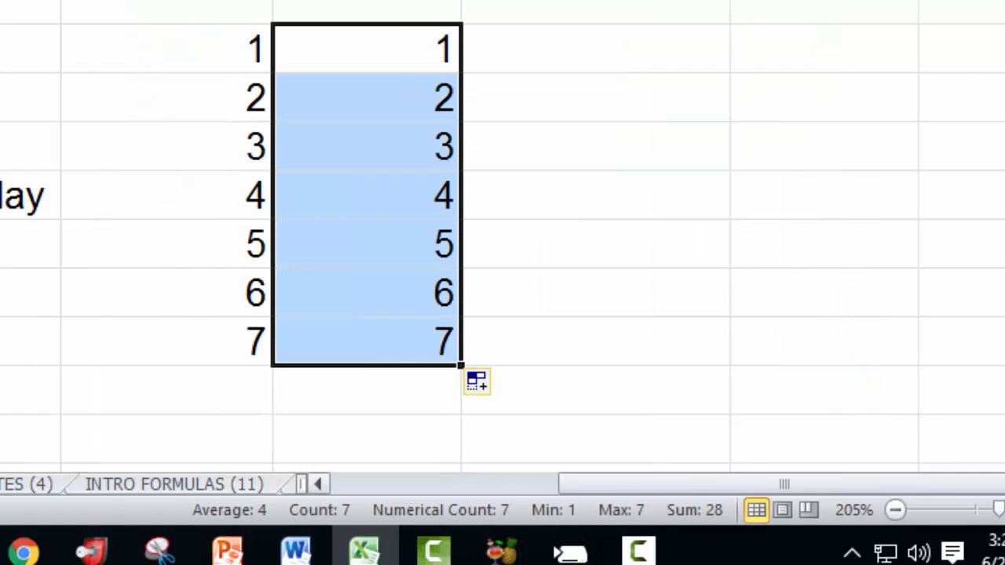
# Enter 1 in the next column and Ctrl-autofill it down seven rows to create the series 1 to 7.
pyautogui.click(527, 50)
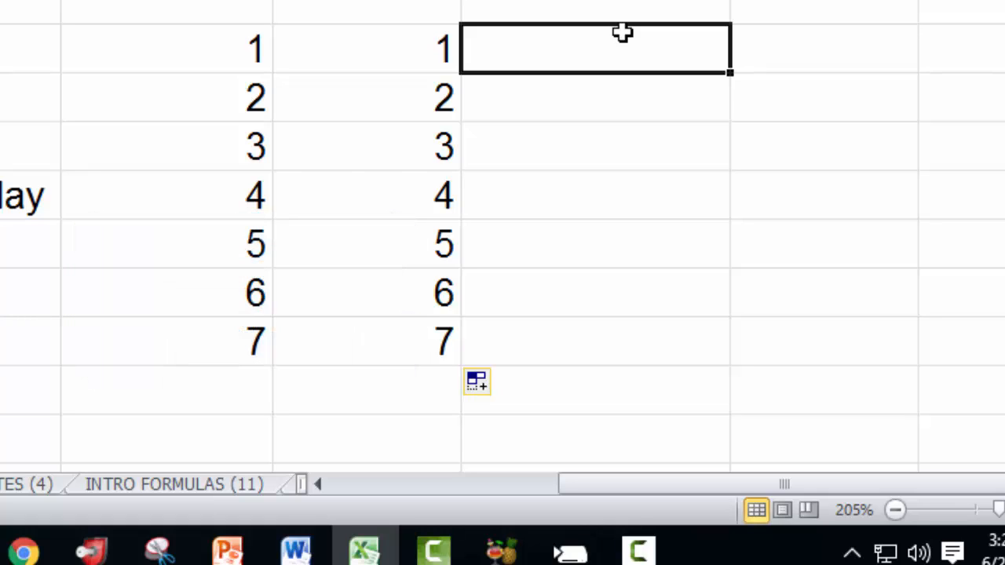
pyautogui.write('1')
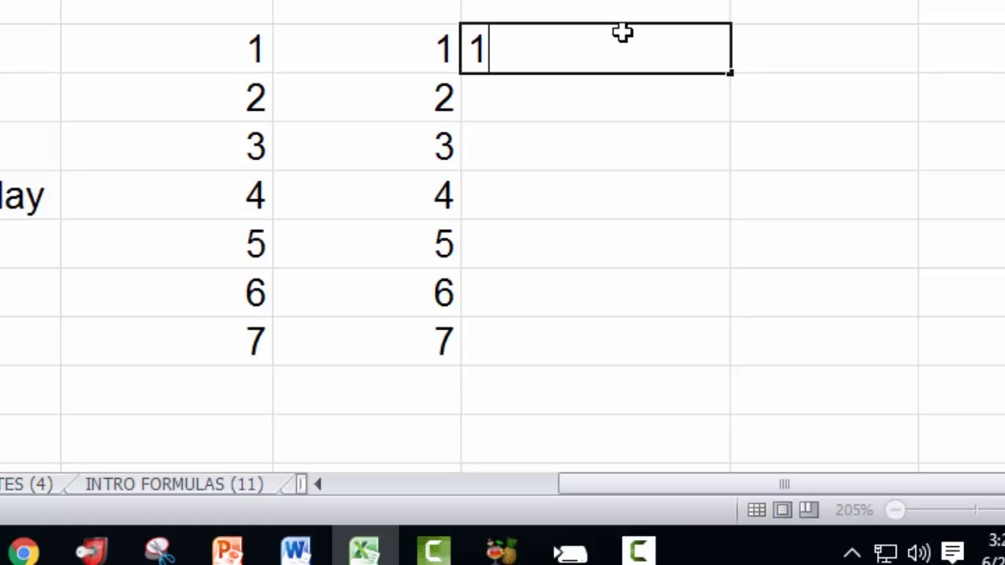
pyautogui.hotkey('ctrl', 'Return')
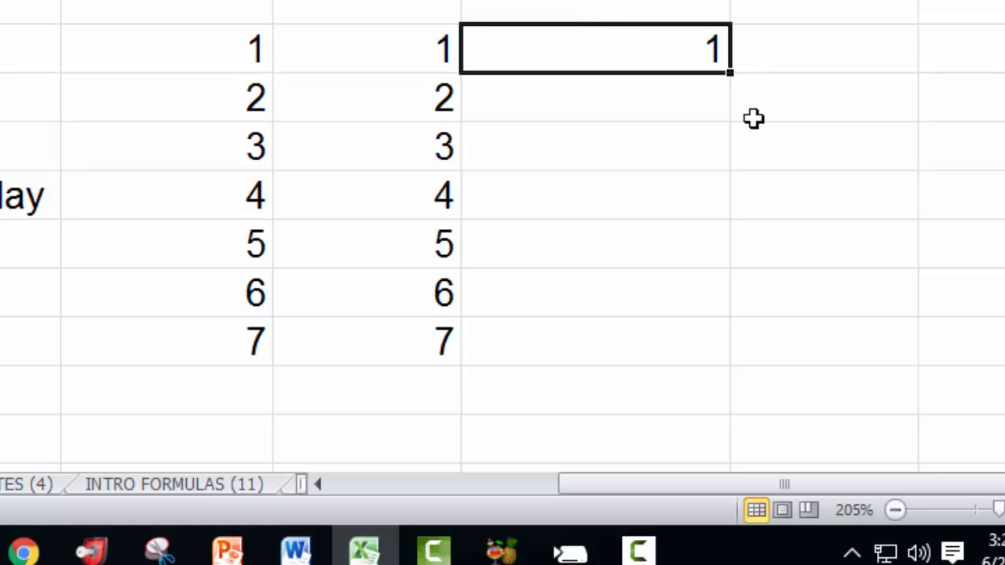
pyautogui.moveTo(731, 70); pyautogui.dragTo(698, 363)
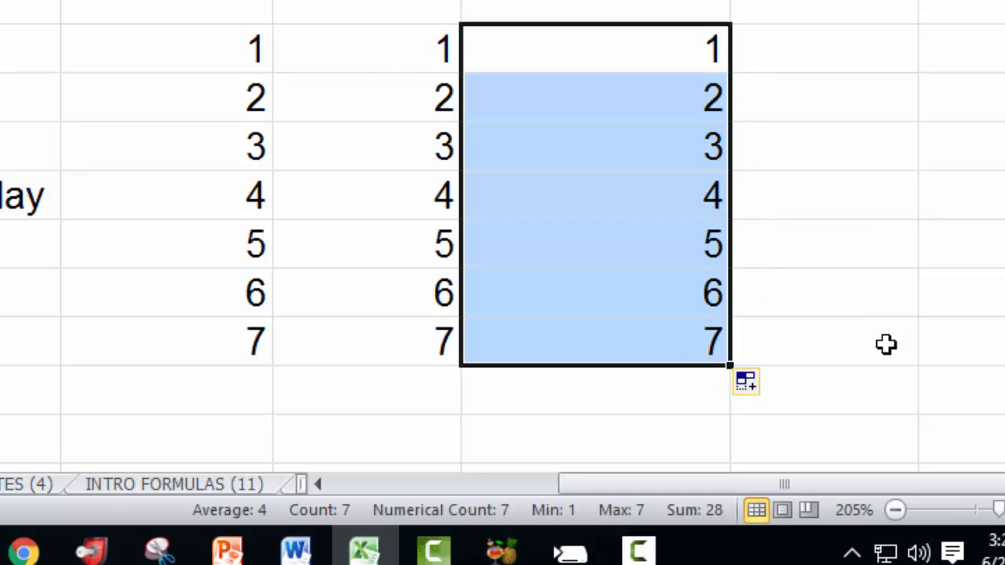
pyautogui.hscroll(3, 502, 282)
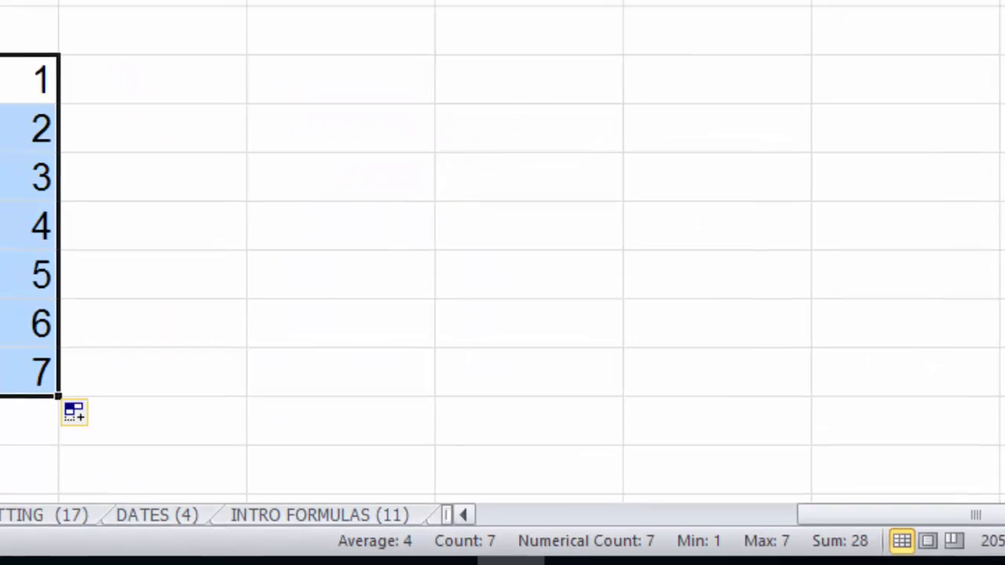
# Widen the next column, enter January in it, and Ctrl-autofill it down seven rows to copy January.
pyautogui.moveTo(68, 1); pyautogui.dragTo(364, 1)
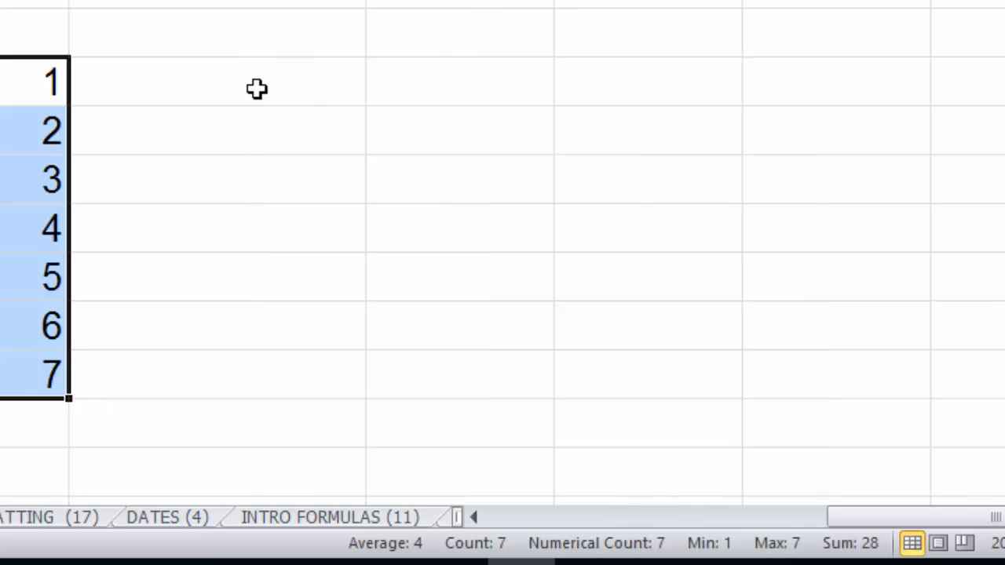
pyautogui.click(269, 84)
pyautogui.write('January')
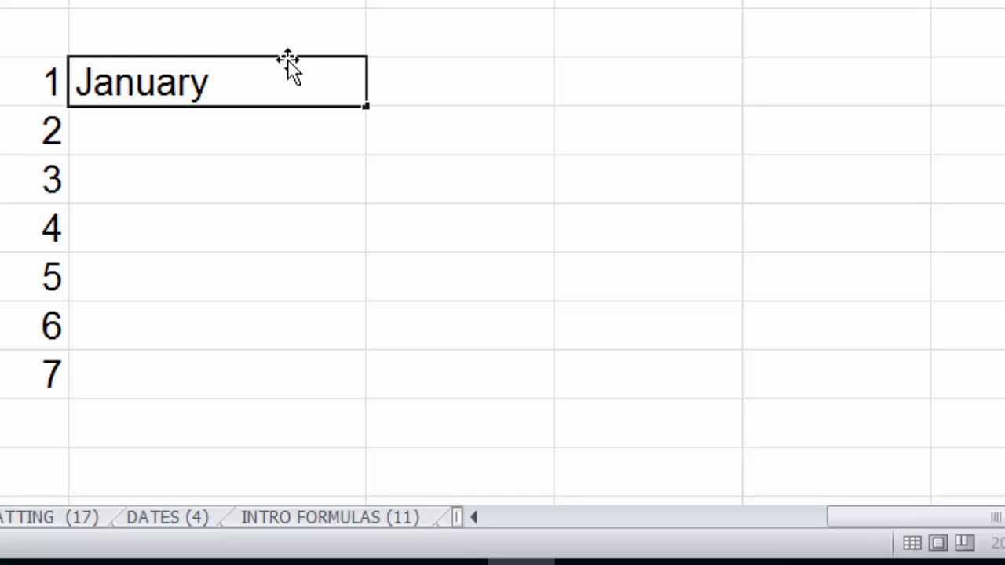
pyautogui.hotkey('ctrl', 'Return')
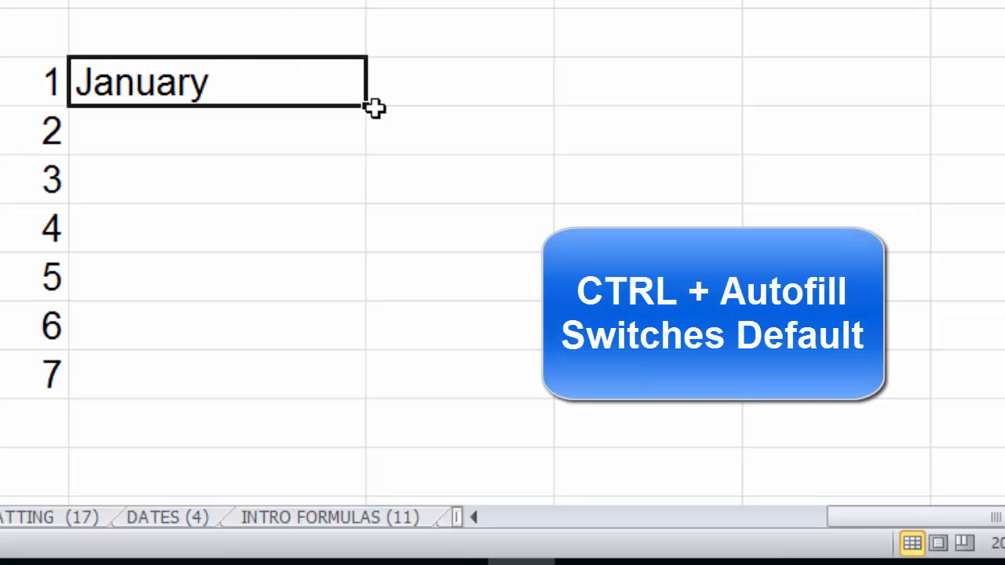
pyautogui.moveTo(366, 134); pyautogui.dragTo(337, 391)
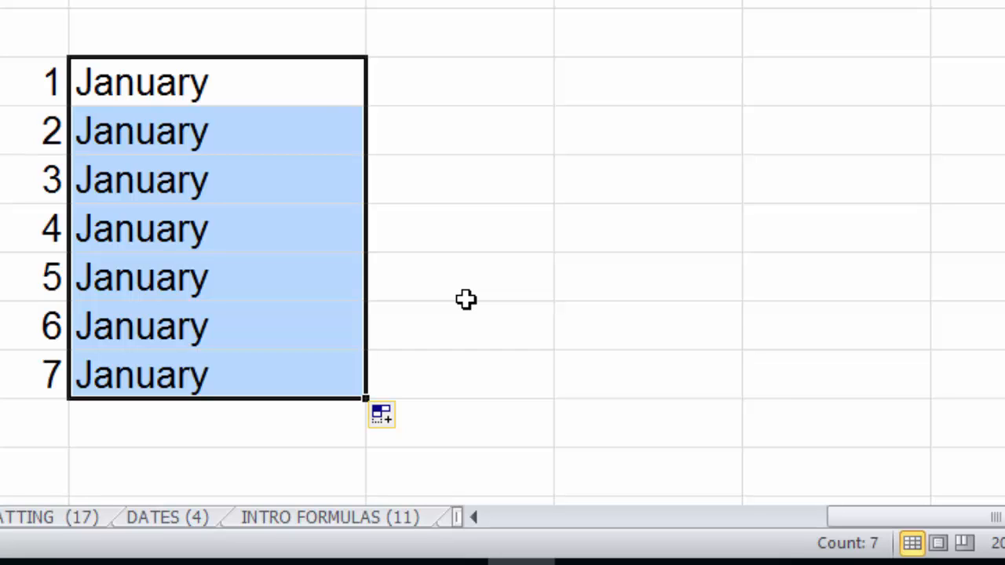
# Enter 1 and 3 in the next column and autofill the odd-number sequence down seven rows to 13.
pyautogui.click(454, 73)
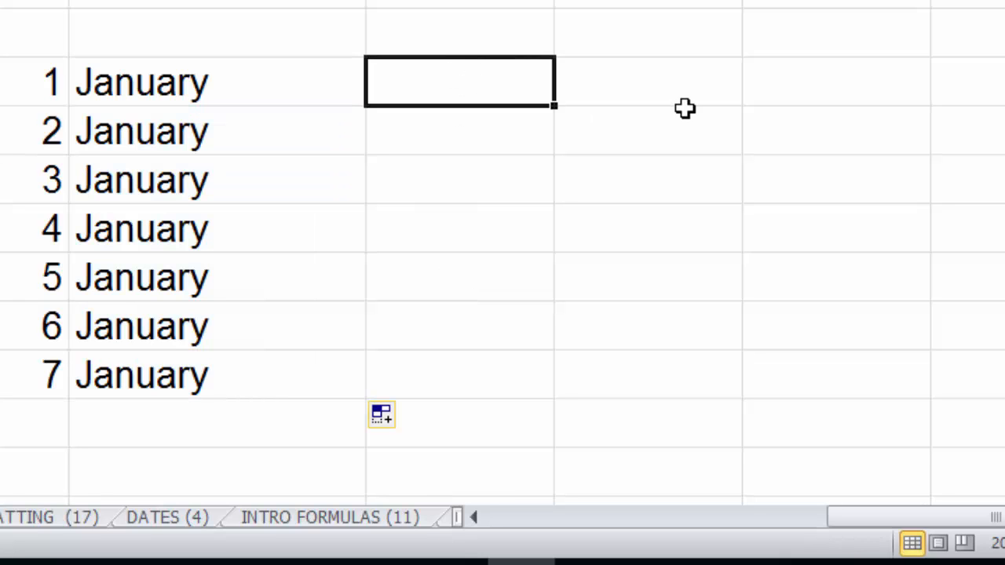
pyautogui.write('1')
pyautogui.press('Return')
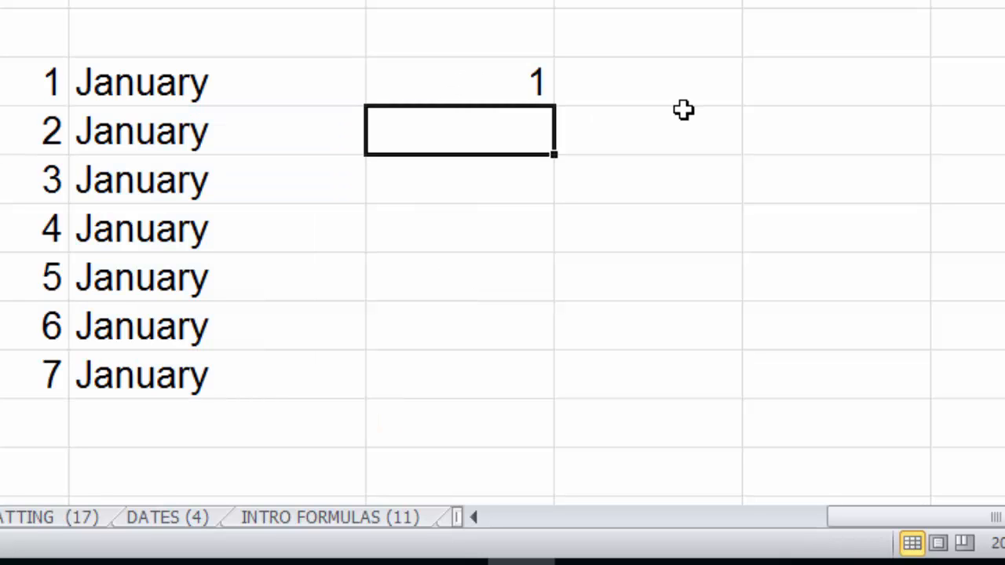
pyautogui.write('3')
pyautogui.press('Return')
pyautogui.moveTo(523, 91); pyautogui.dragTo(537, 400)
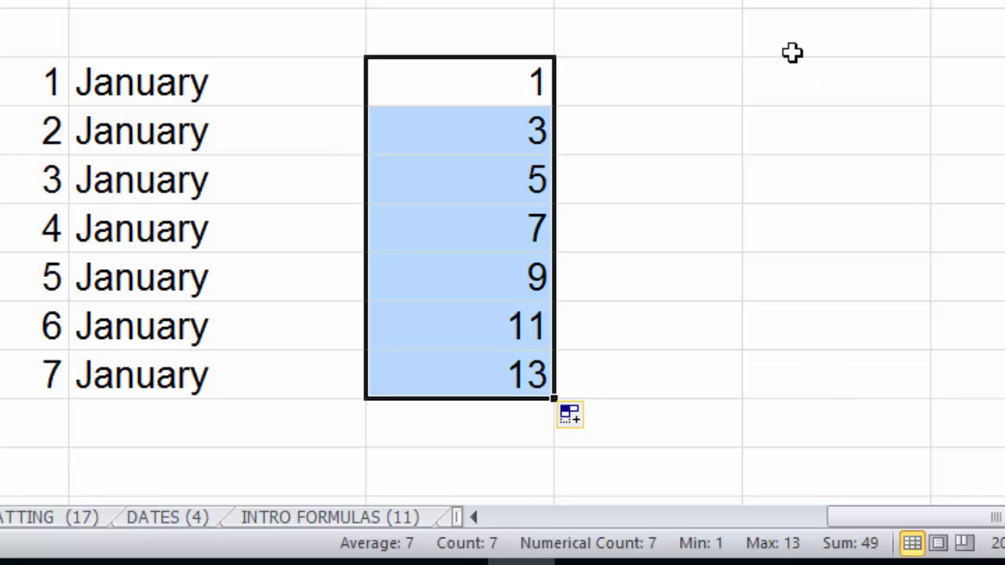
# Widen the next column, enter 30 and 60 in it, and autofill the sequence down seven rows to 210.
pyautogui.moveTo(743, 0); pyautogui.dragTo(777, 0)
pyautogui.click(703, 85)
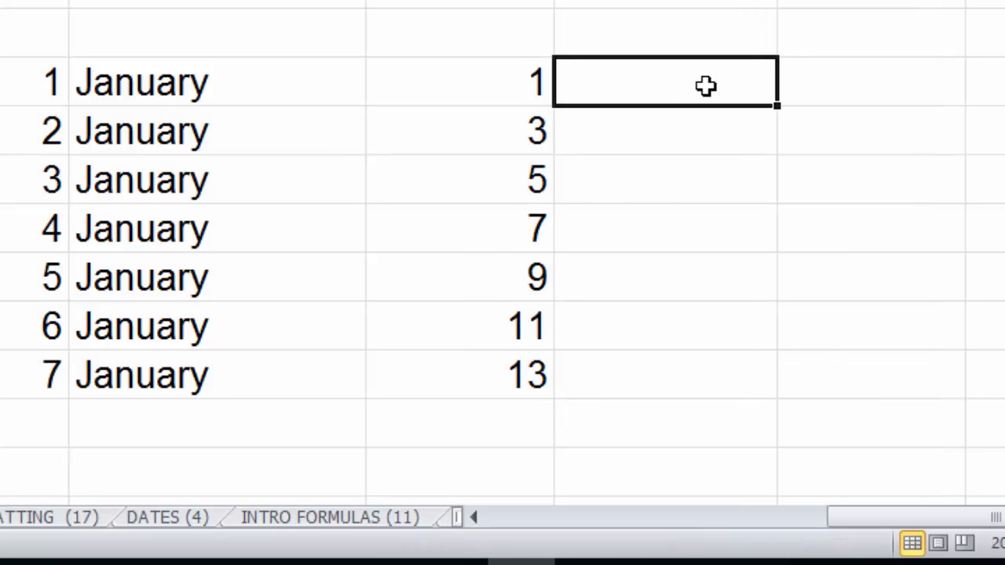
pyautogui.write('30')
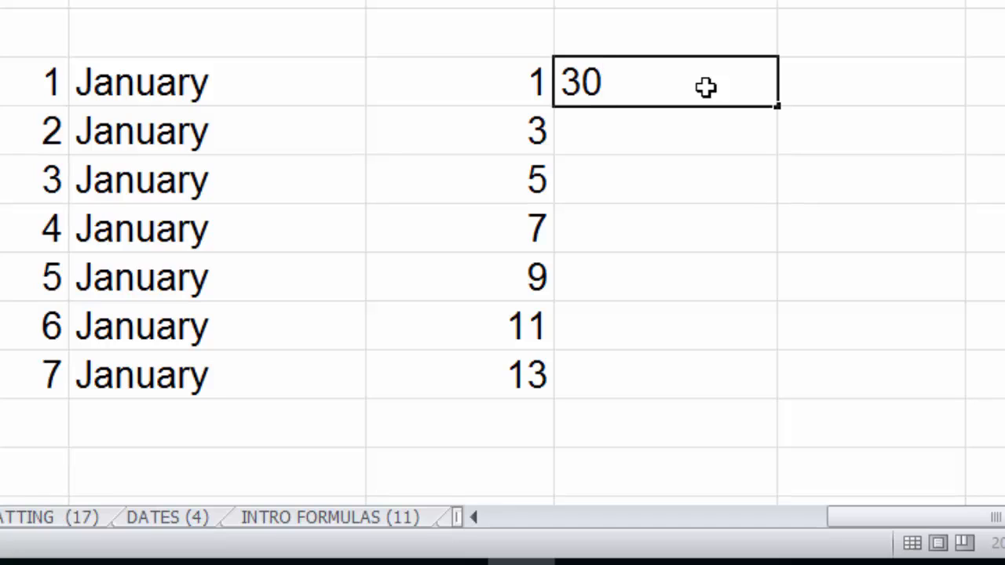
pyautogui.write('60')
pyautogui.press('BackSpace')
pyautogui.press('BackSpace')
pyautogui.press('Return')
pyautogui.write('6-')
pyautogui.press('BackSpace')
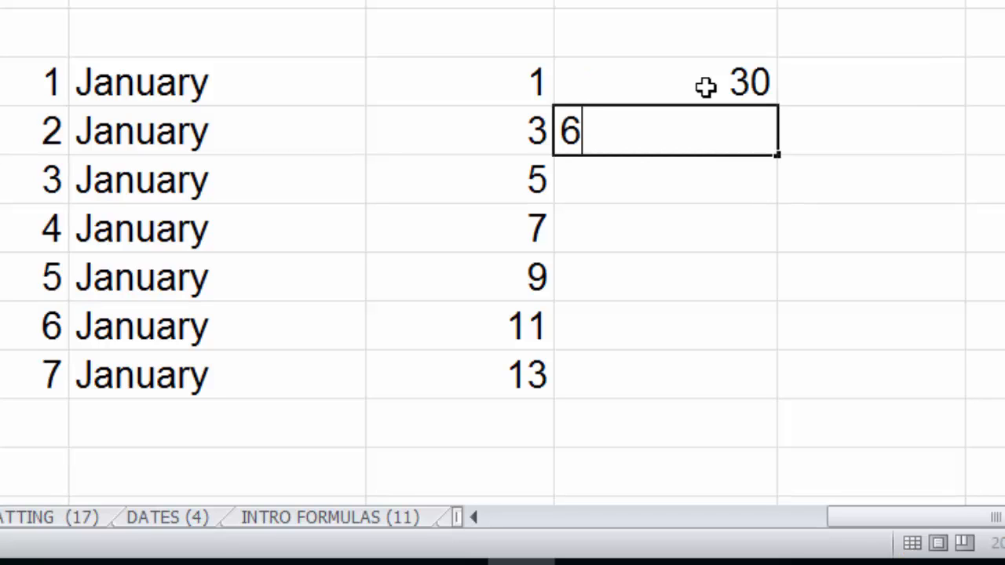
pyautogui.write('0')
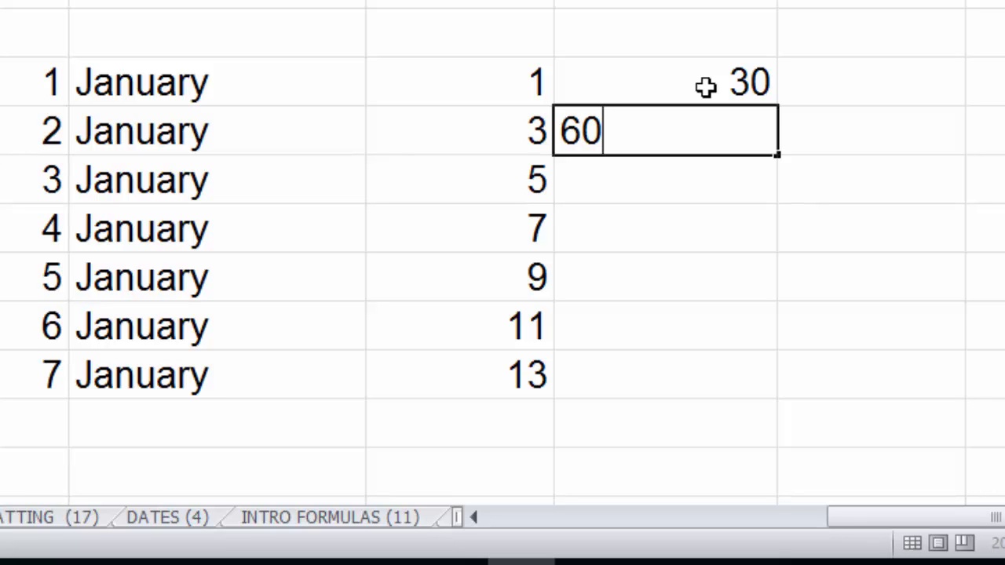
pyautogui.press('Return')
pyautogui.moveTo(705, 88); pyautogui.dragTo(762, 380)
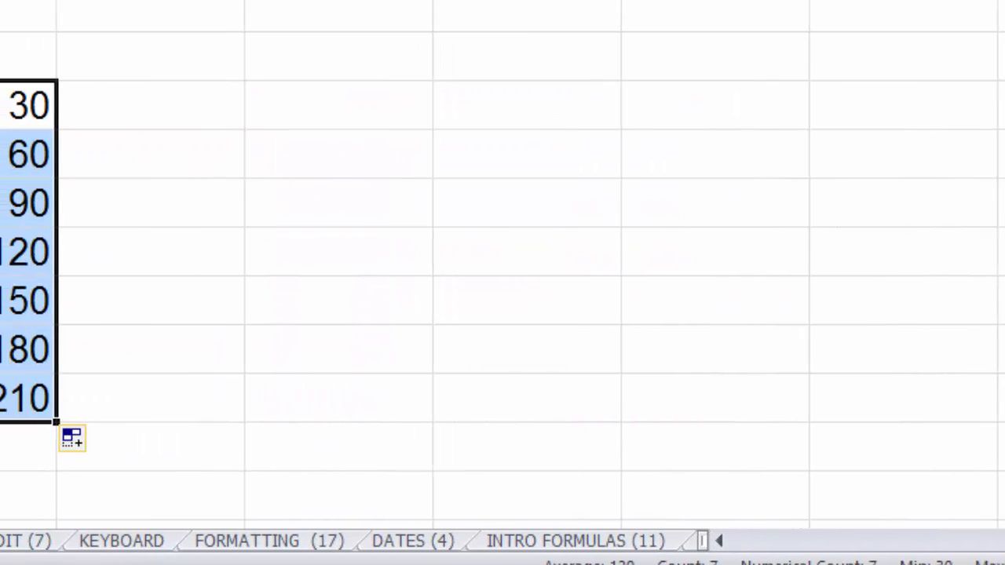
# Widen the next column, insert the current date in its first cell, and autofill it down seven rows.
pyautogui.moveTo(245, 2); pyautogui.dragTo(335, 2)
pyautogui.click(249, 93)
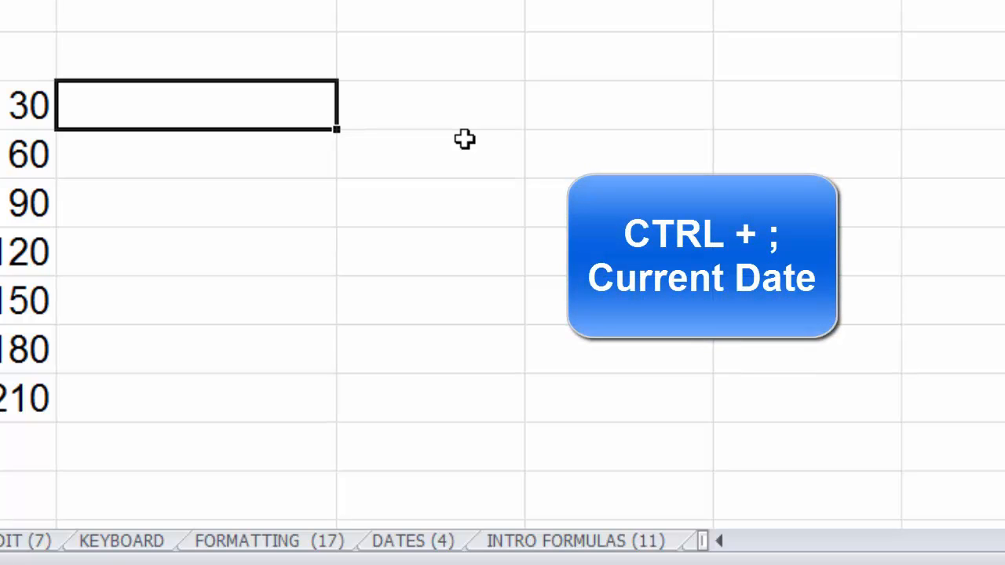
pyautogui.hotkey('ctrl', ';')
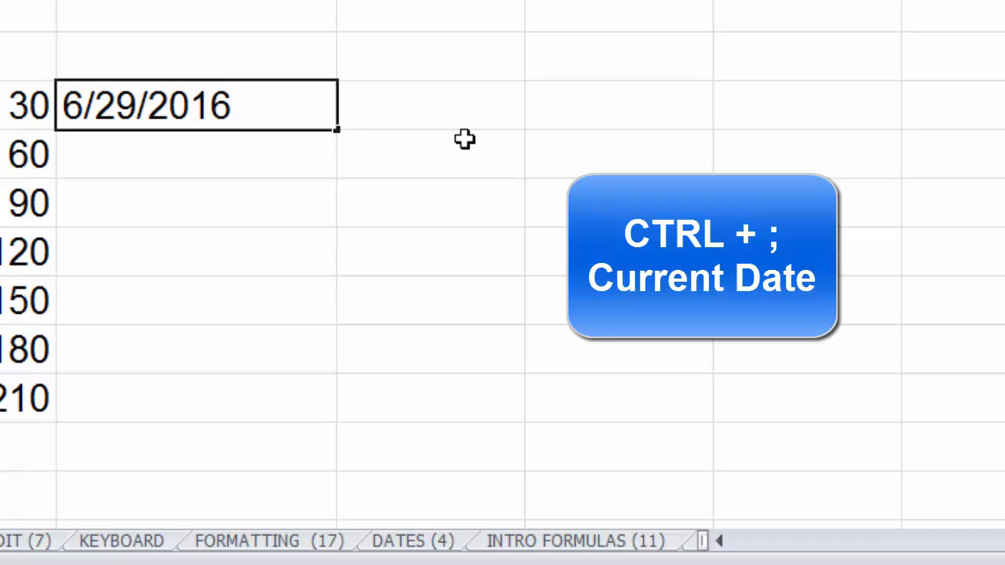
pyautogui.hotkey('ctrl', 'Return')
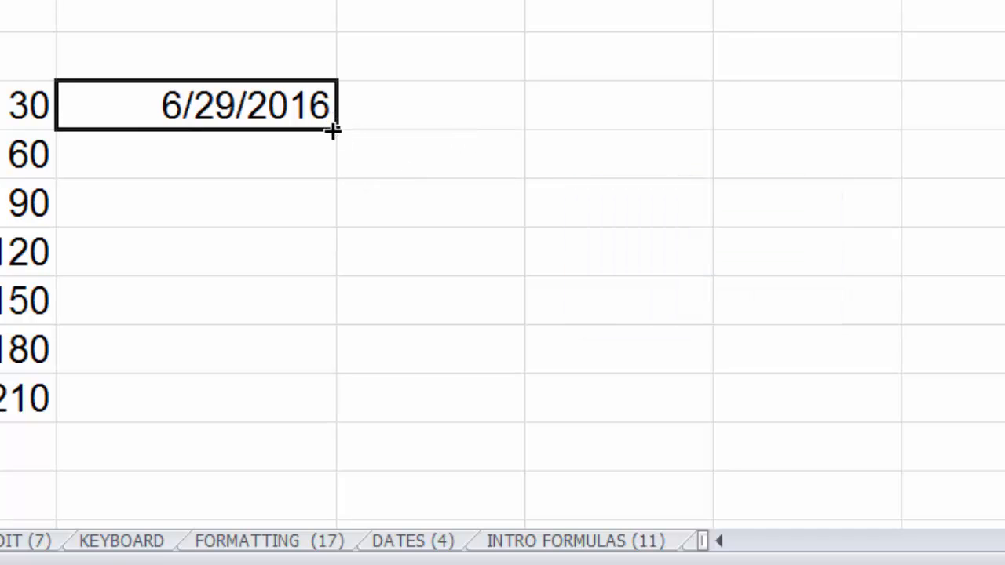
pyautogui.moveTo(335, 133); pyautogui.dragTo(319, 420)
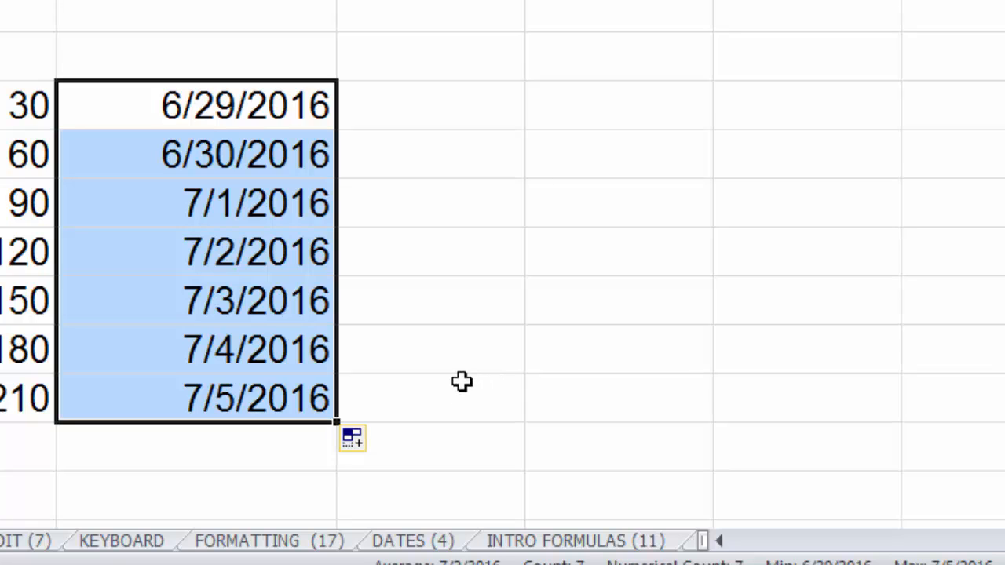
# Switch the date fill to Fill Weekdays and then to Fill Months.
pyautogui.click(358, 449)
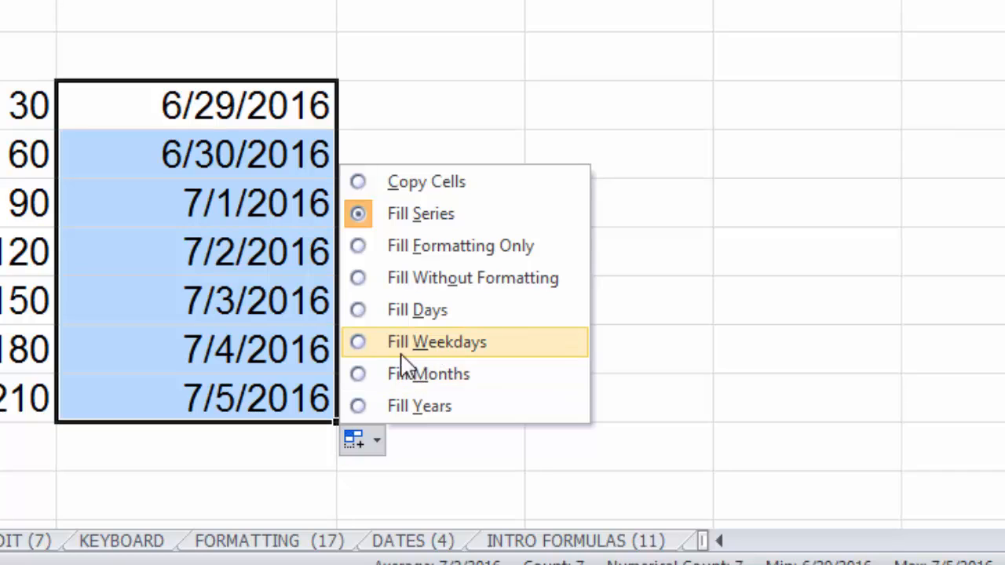
pyautogui.click(359, 342)
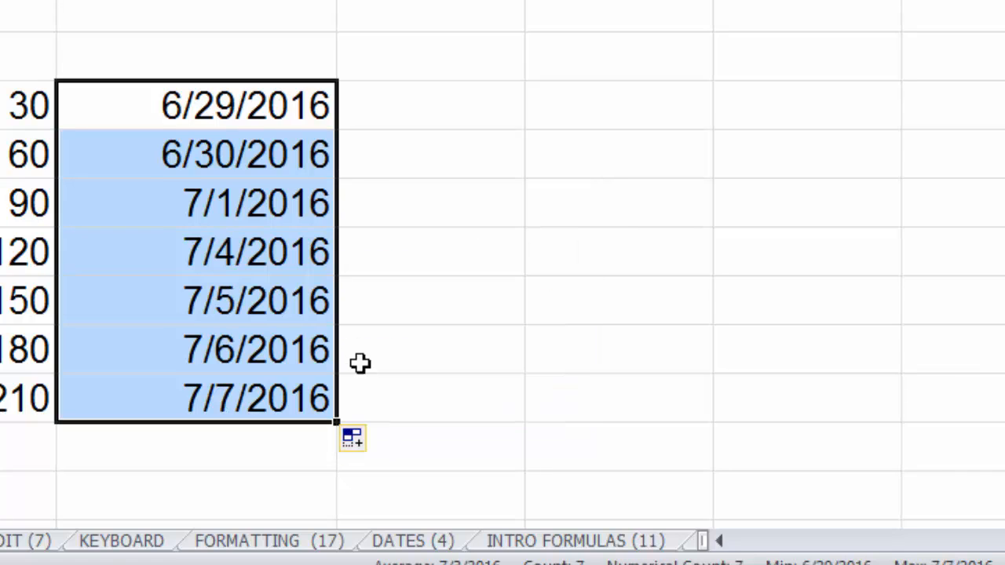
pyautogui.click(361, 445)
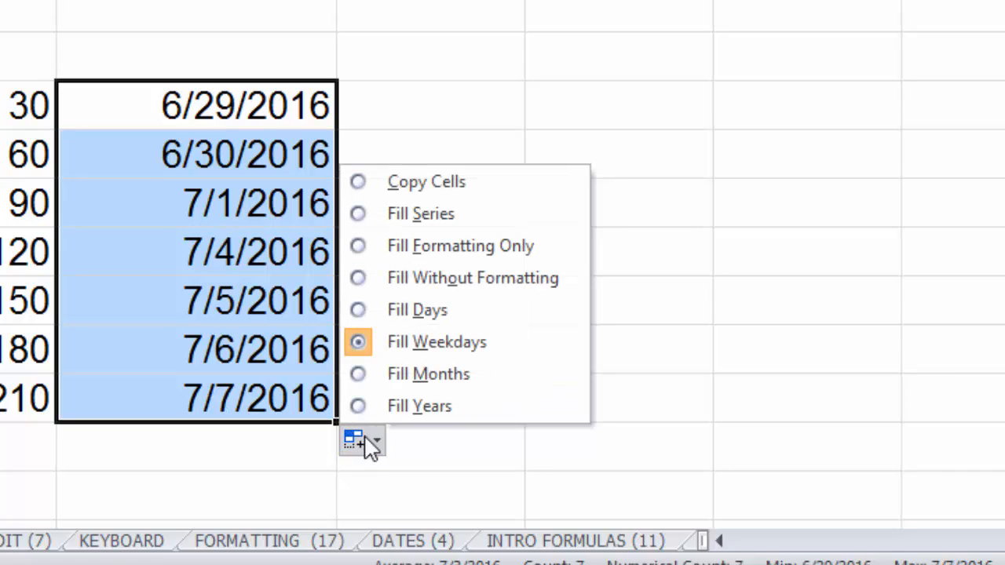
pyautogui.click(363, 376)
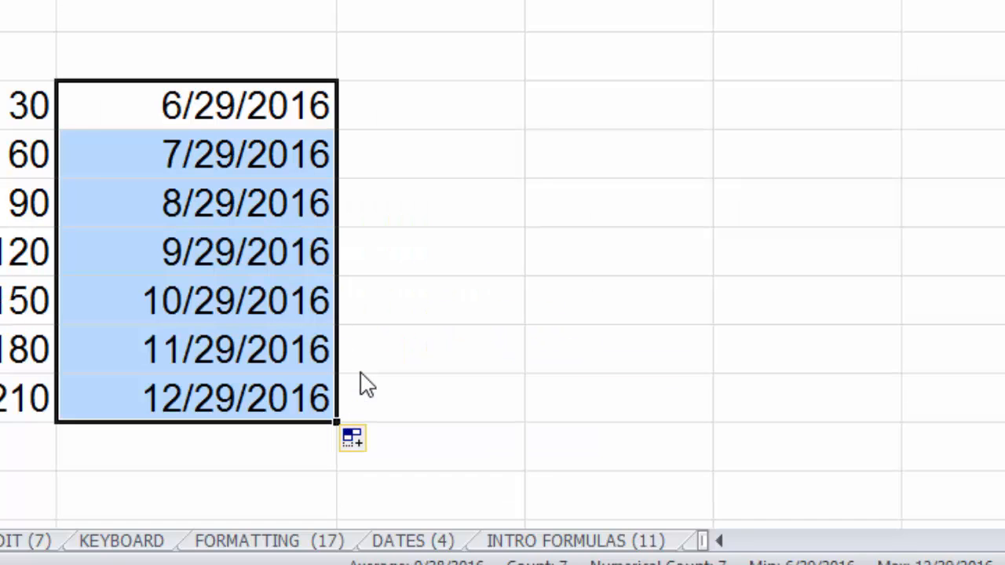
# Switch the date fill to Fill Years, then back to Fill Weekdays.
pyautogui.click(366, 444)
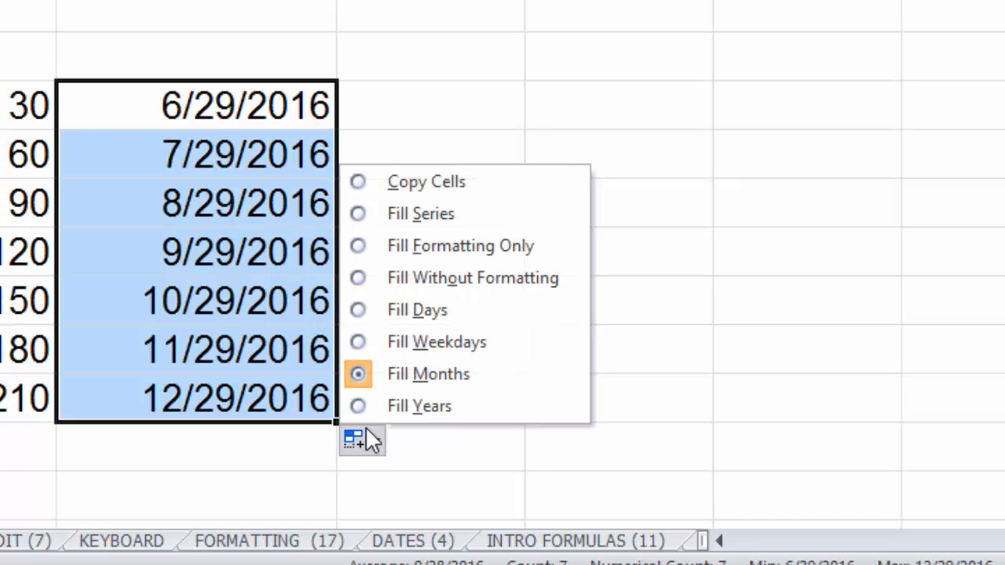
pyautogui.click(363, 407)
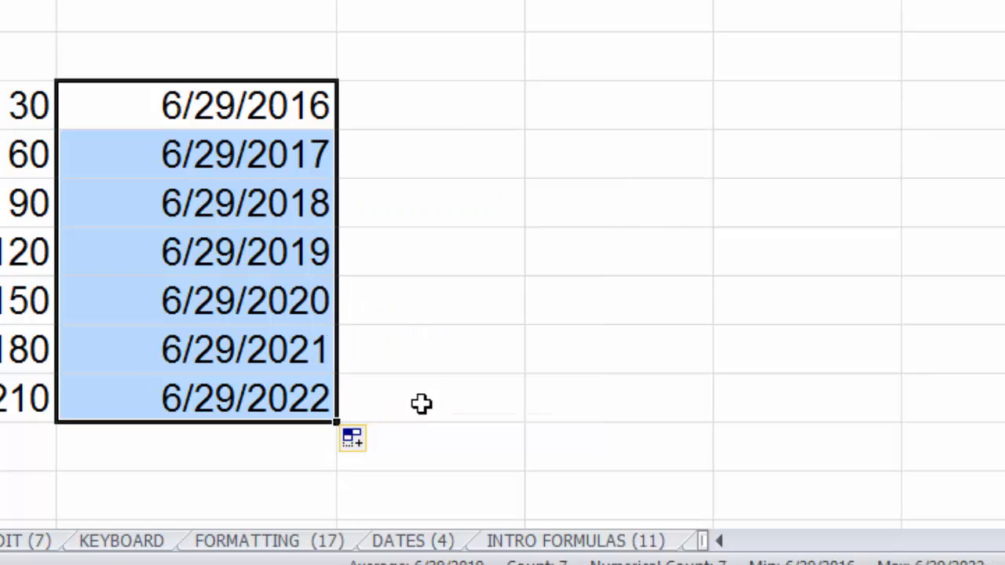
pyautogui.click(364, 444)
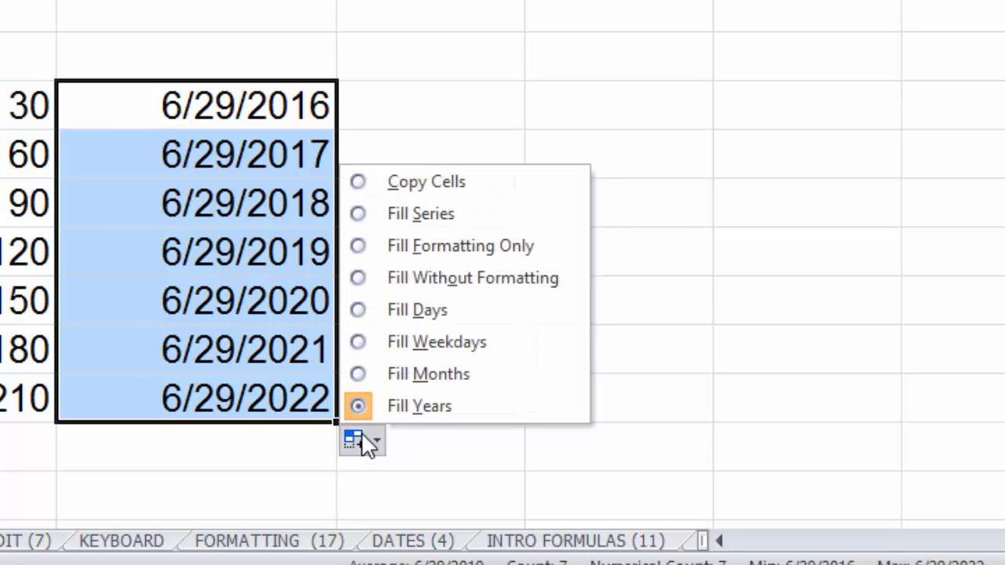
pyautogui.click(362, 343)
pyautogui.click(433, 263)
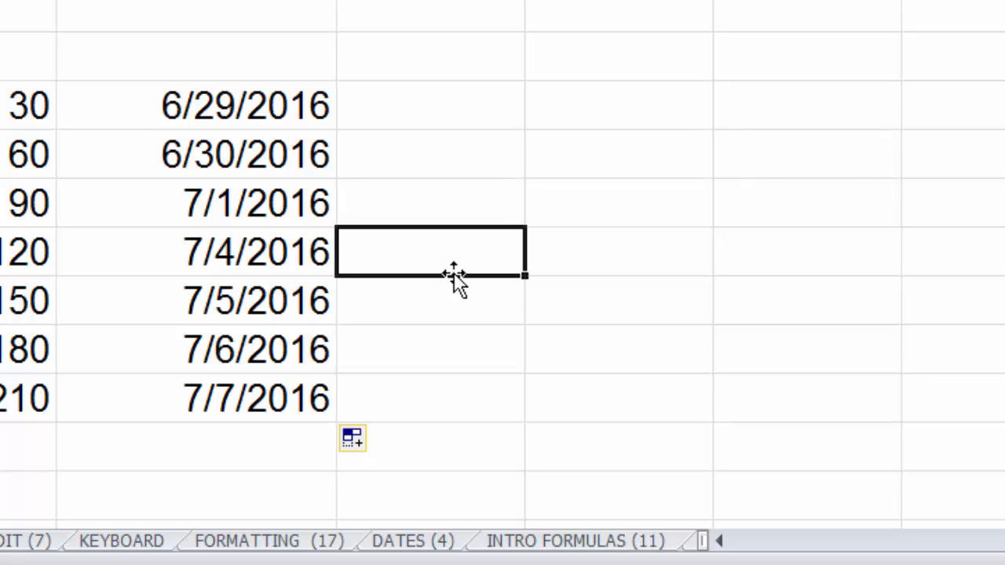
# Widen the next column, insert the current time in its first cell, and autofill it down seven rows.
pyautogui.moveTo(524, 0); pyautogui.dragTo(567, 0)
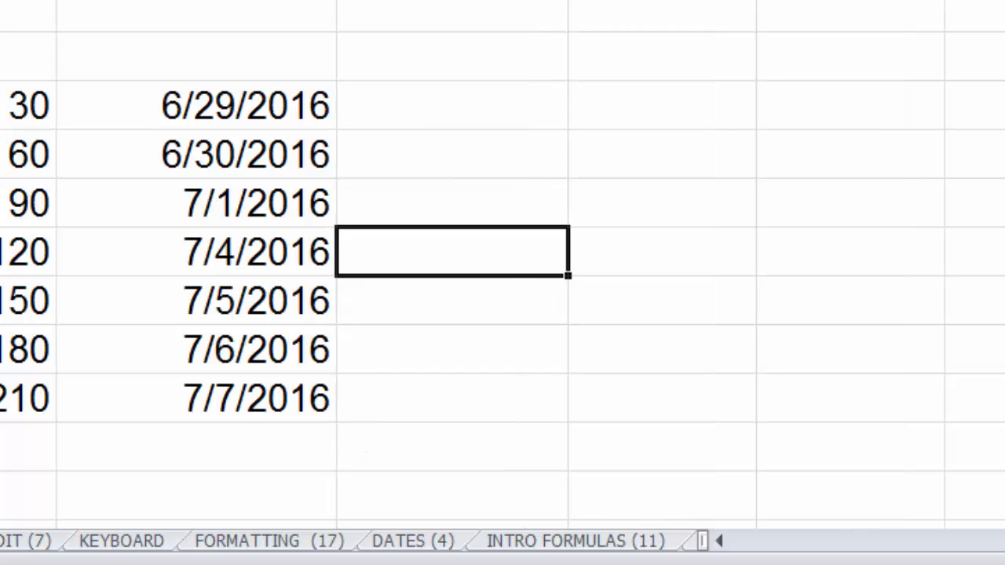
pyautogui.click(433, 111)
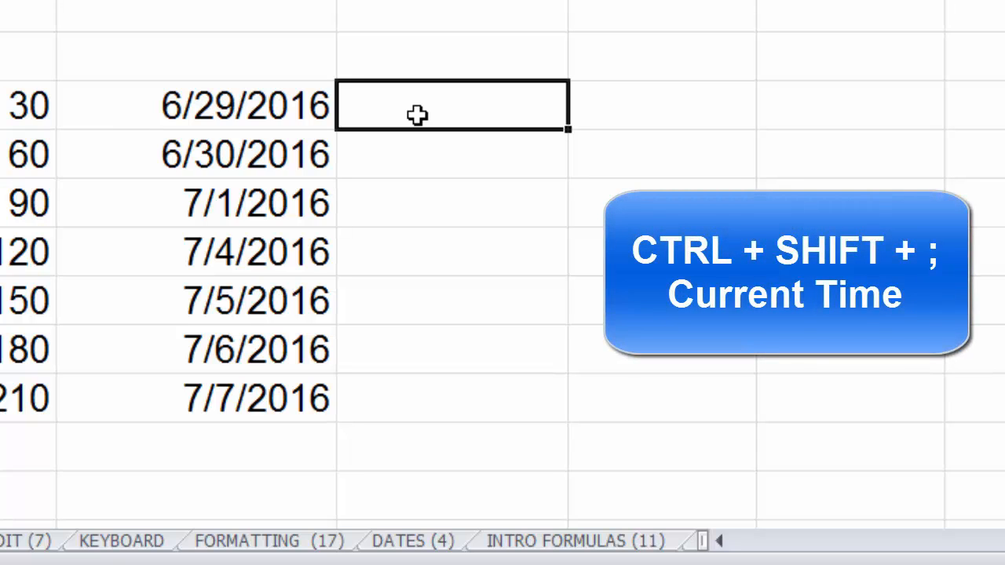
pyautogui.hotkey('ctrl', 'shift', ';')
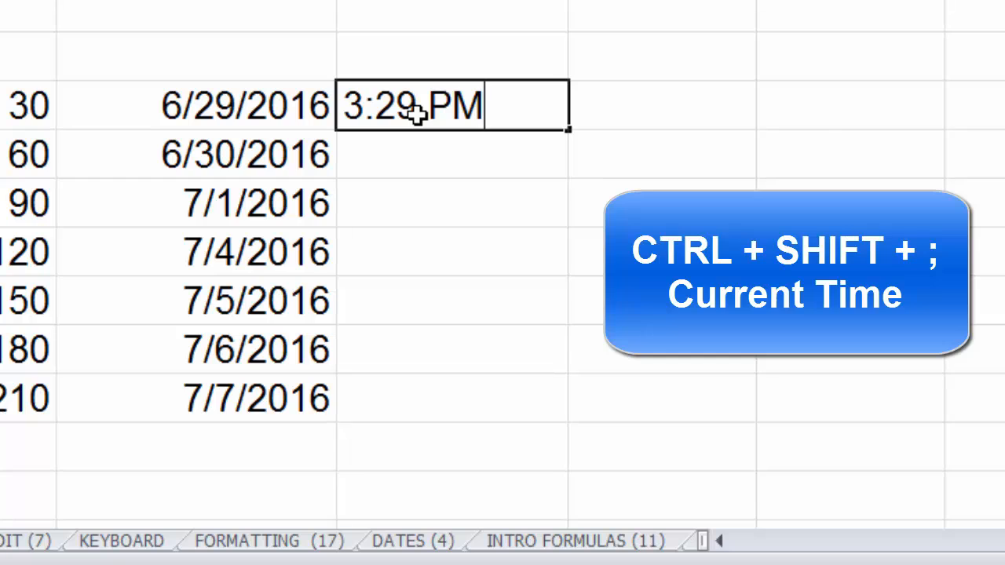
pyautogui.hotkey('ctrl', 'Return')
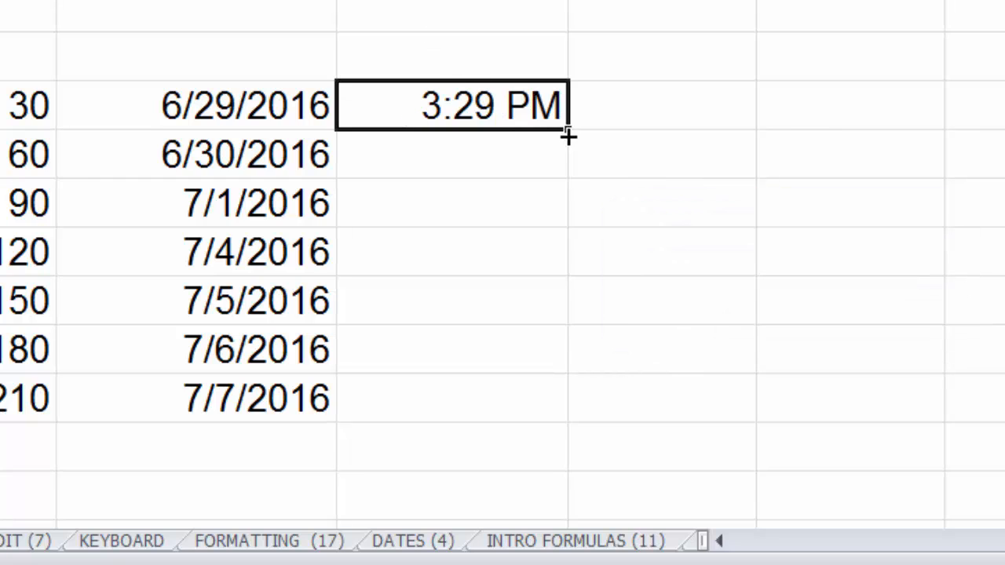
pyautogui.moveTo(568, 130); pyautogui.dragTo(536, 411)
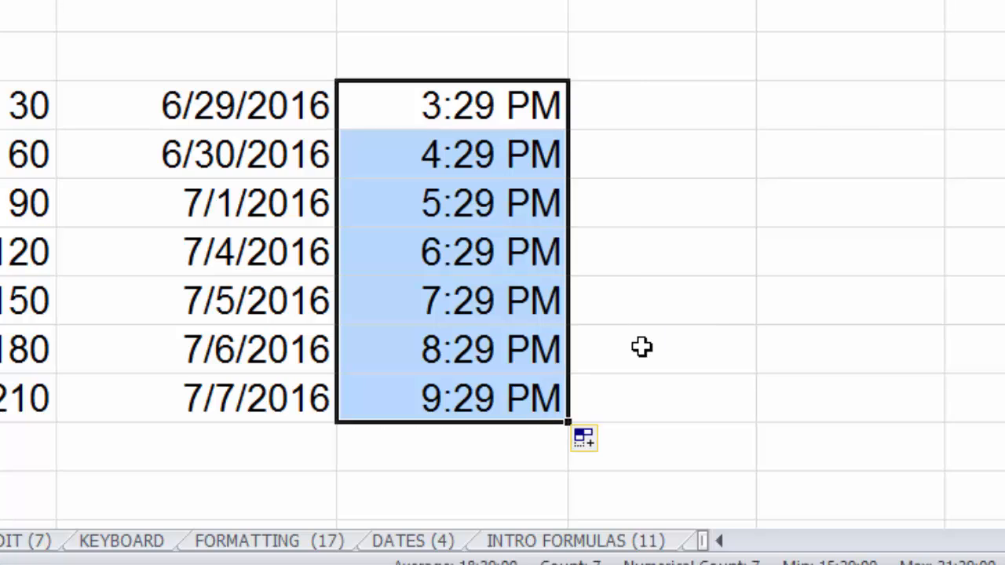